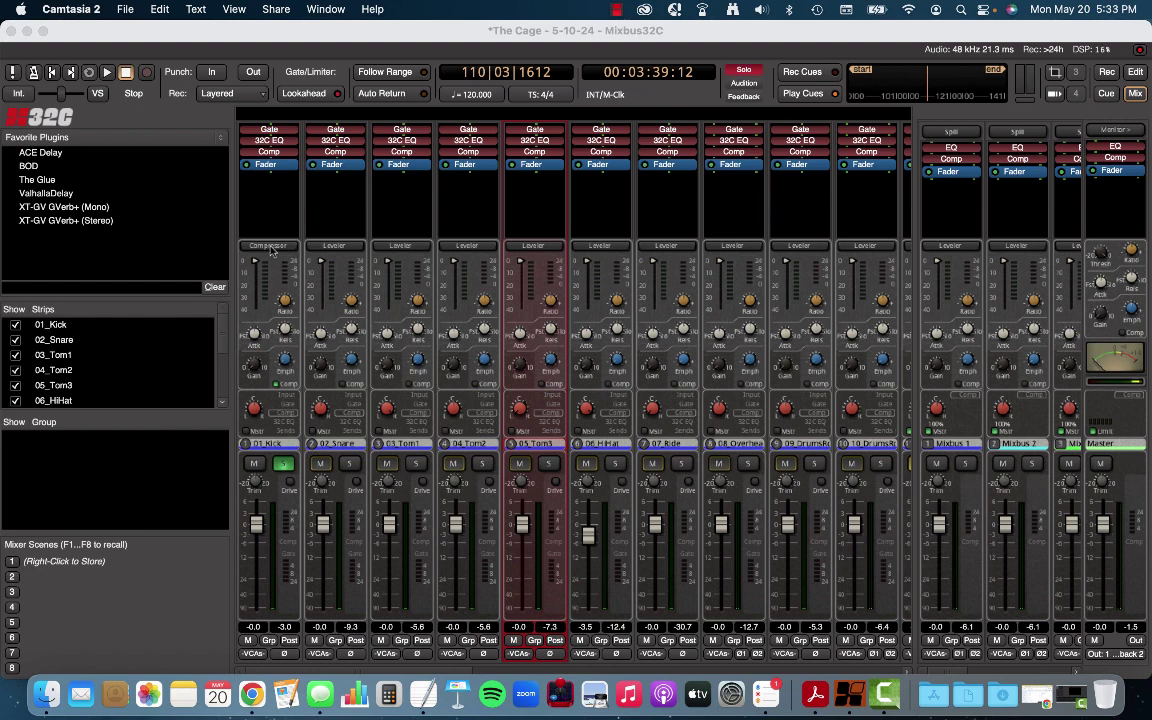
Step: Switch the mixer strips to EQ controls and back to compressor controls
click(289, 418)
scroll(289, 418, down, 2)
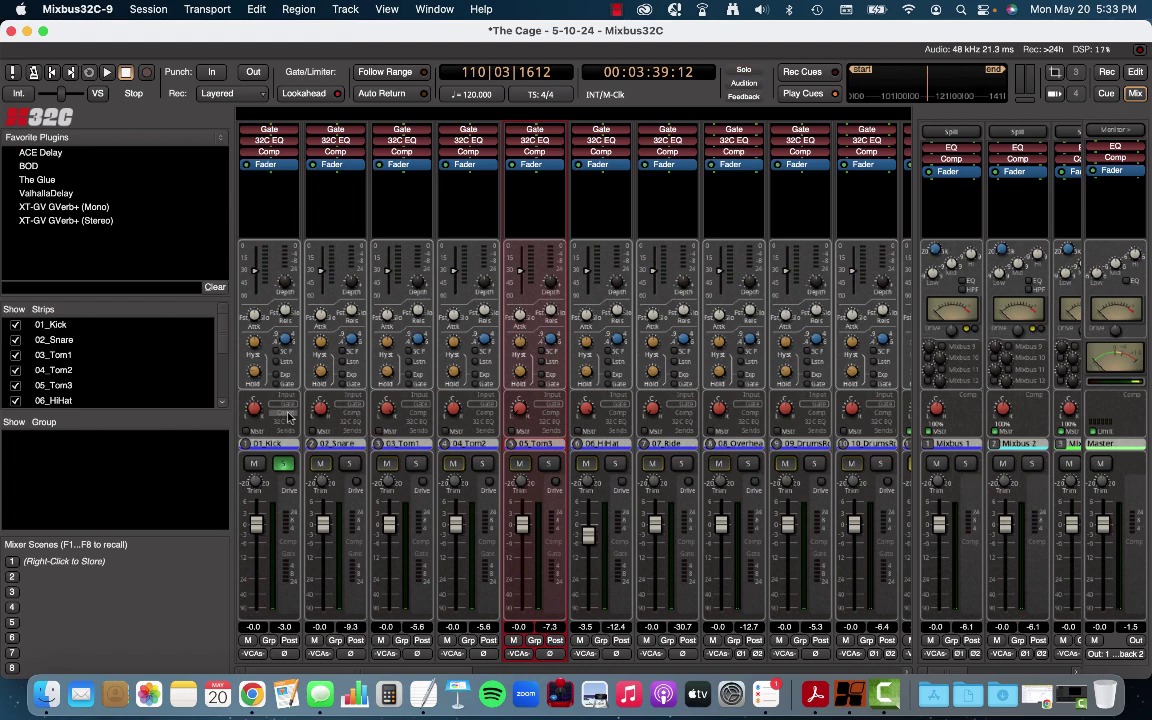
scroll(289, 418, up, 2)
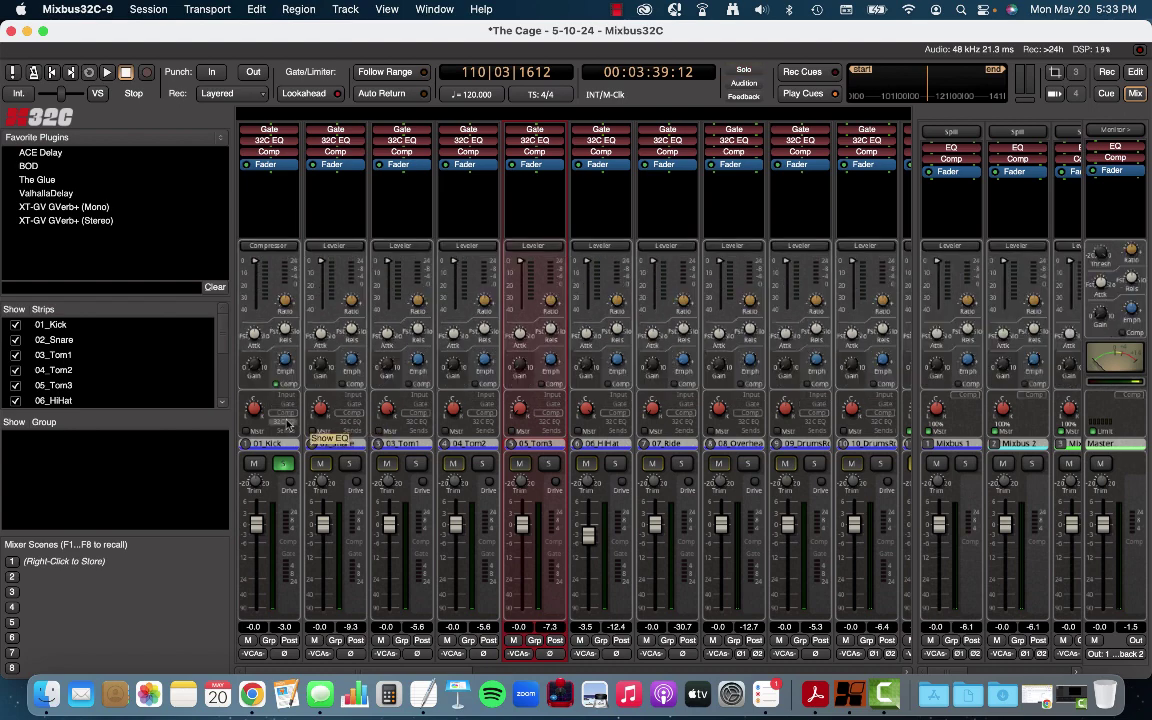
click(289, 423)
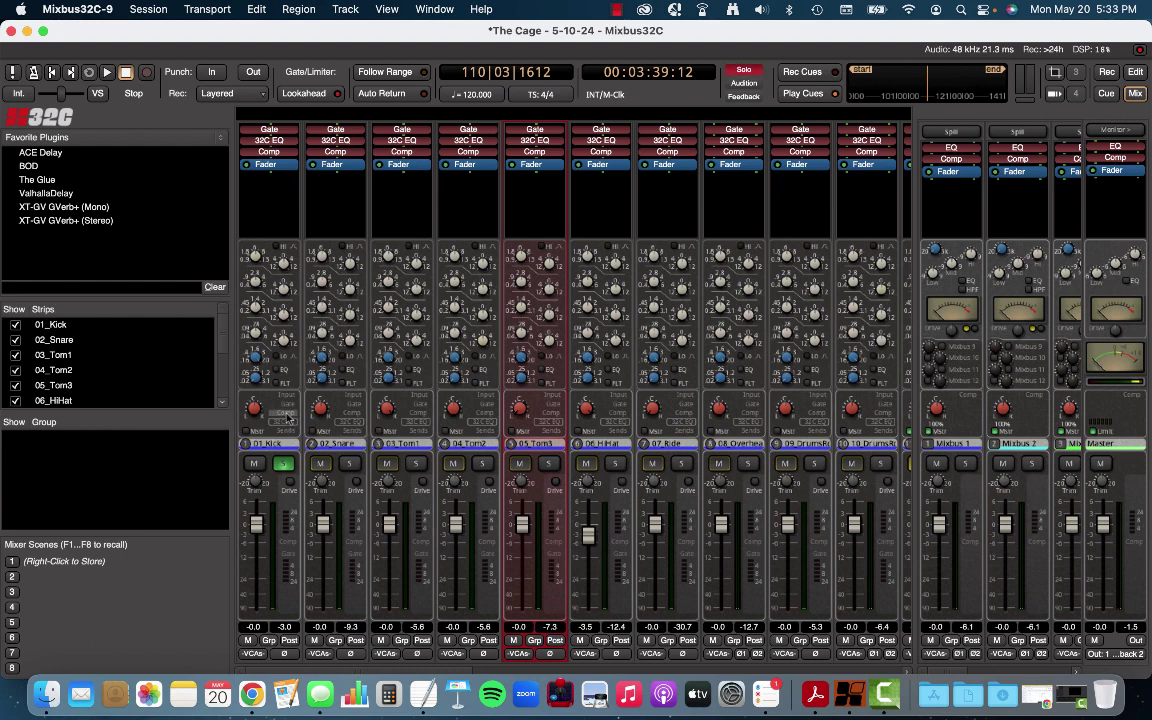
click(287, 412)
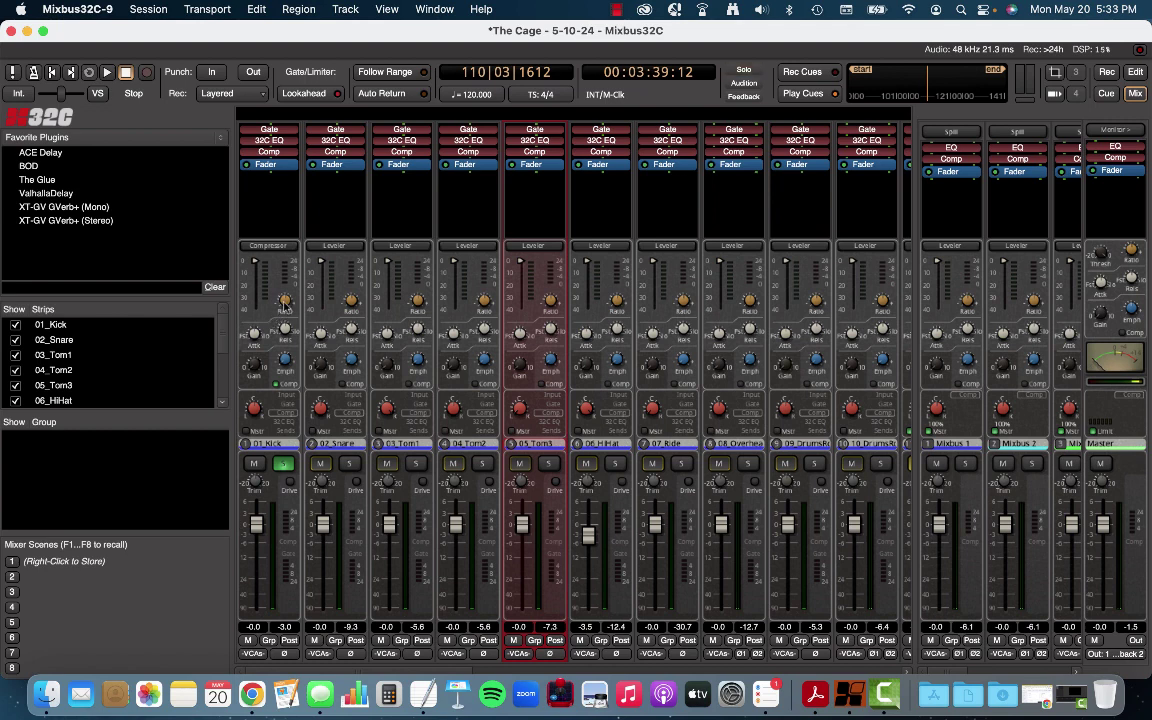
Step: Set the Kick compressor to ratio 9.0, threshold -1.3 dB and emphasis 133 Hz
mouse_move(286, 302)
mouse_move(285, 304)
mouse_down()
mouse_move(285, 322)
mouse_move(288, 308)
mouse_up()
drag(256, 263, 256, 288)
mouse_move(257, 341)
mouse_move(285, 303)
mouse_move(285, 365)
mouse_move(285, 365)
mouse_down()
mouse_move(296, 265)
mouse_move(288, 380)
mouse_up()
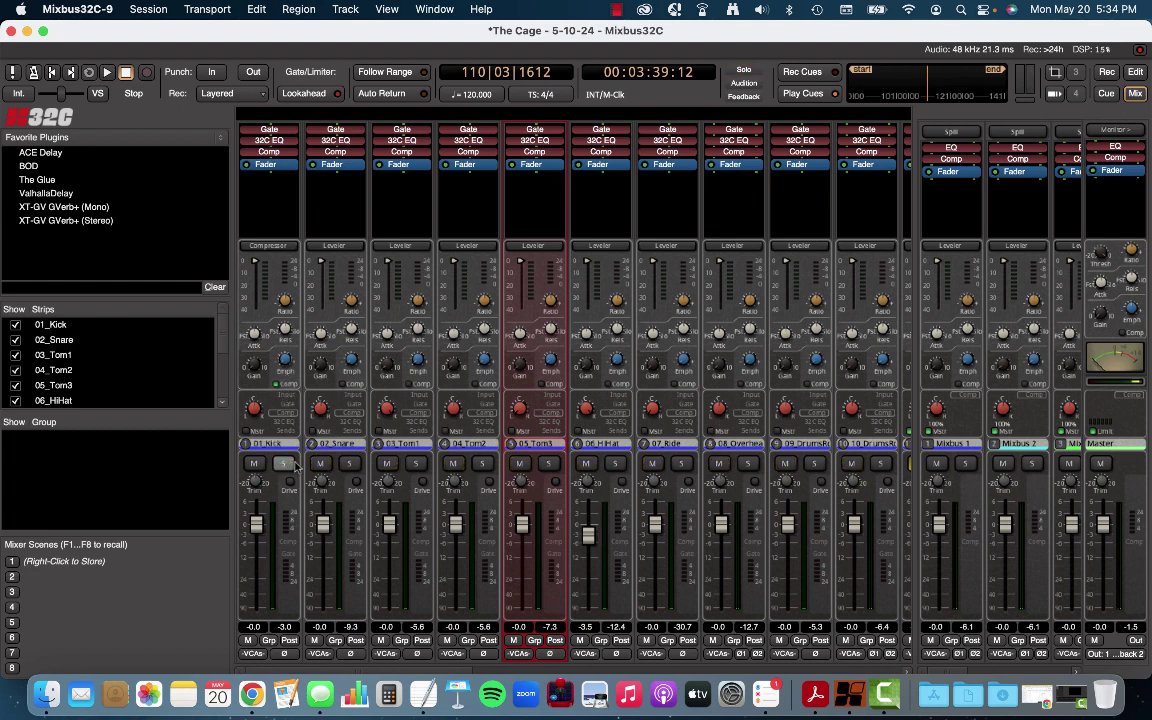
Step: Solo 02_Snare instead of the kick, rewind to the session start and start playback
click(350, 463)
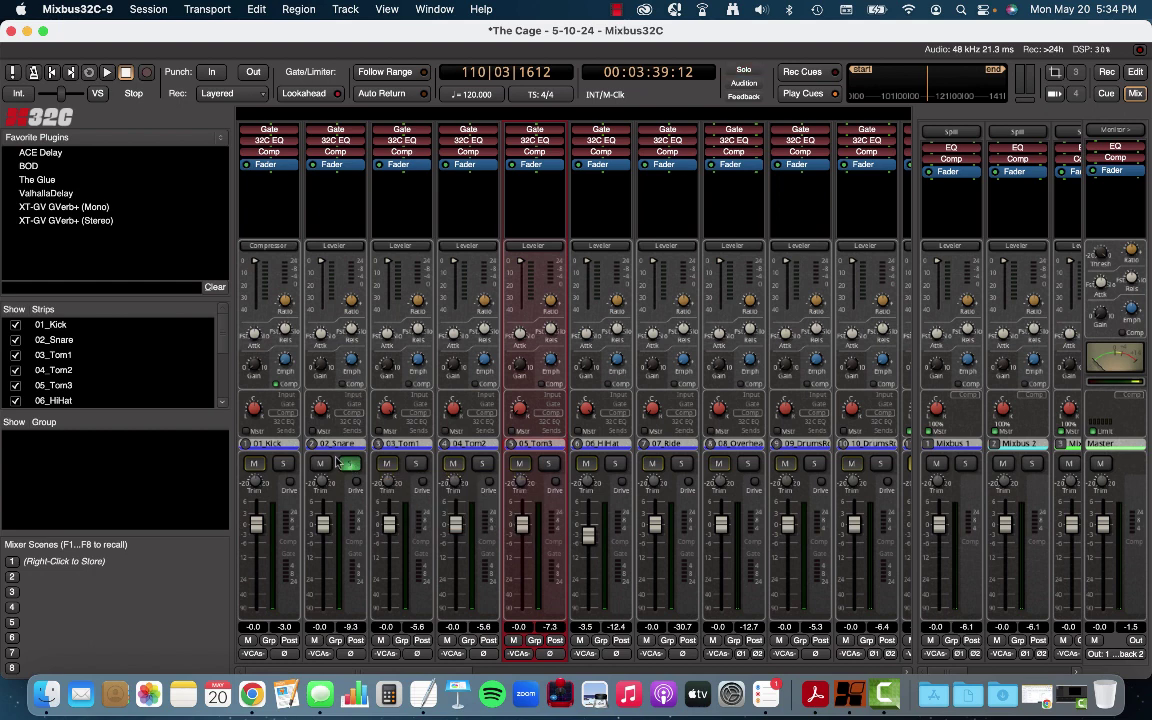
click(890, 84)
click(876, 86)
scroll(876, 86, up, 10)
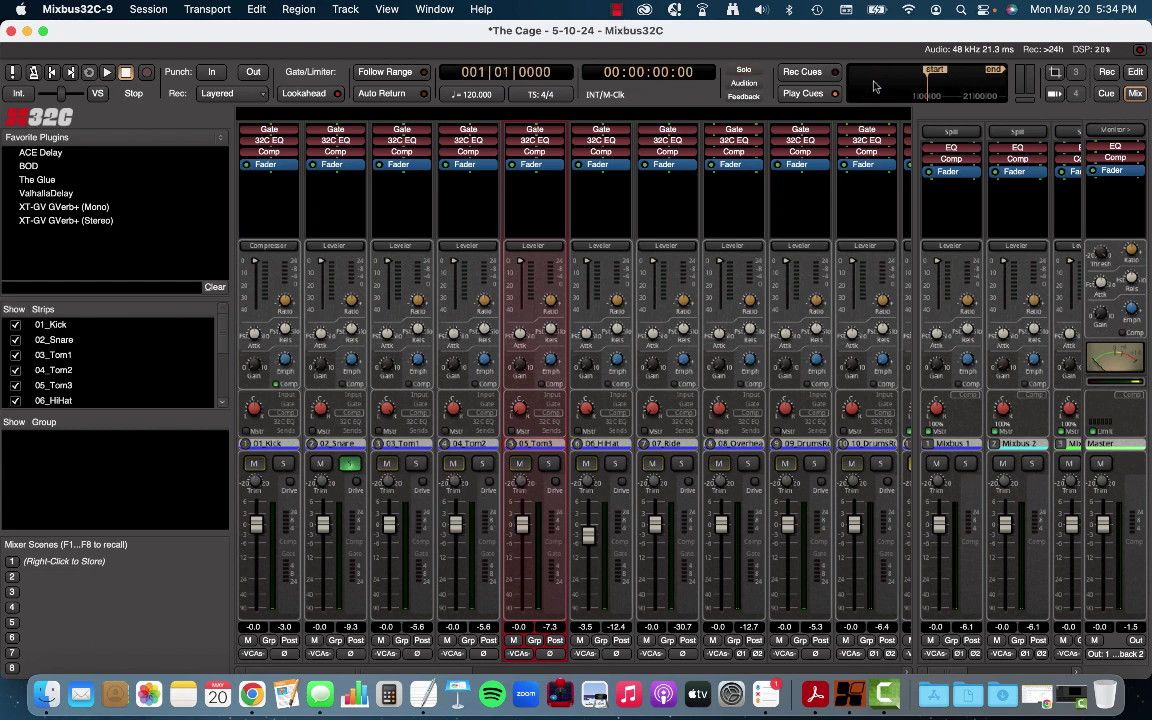
key(space)
Step: Stop with the playhead near bar 22 and switch the Snare dynamics from Leveler to Compressor
key(space)
click(985, 87)
key(space)
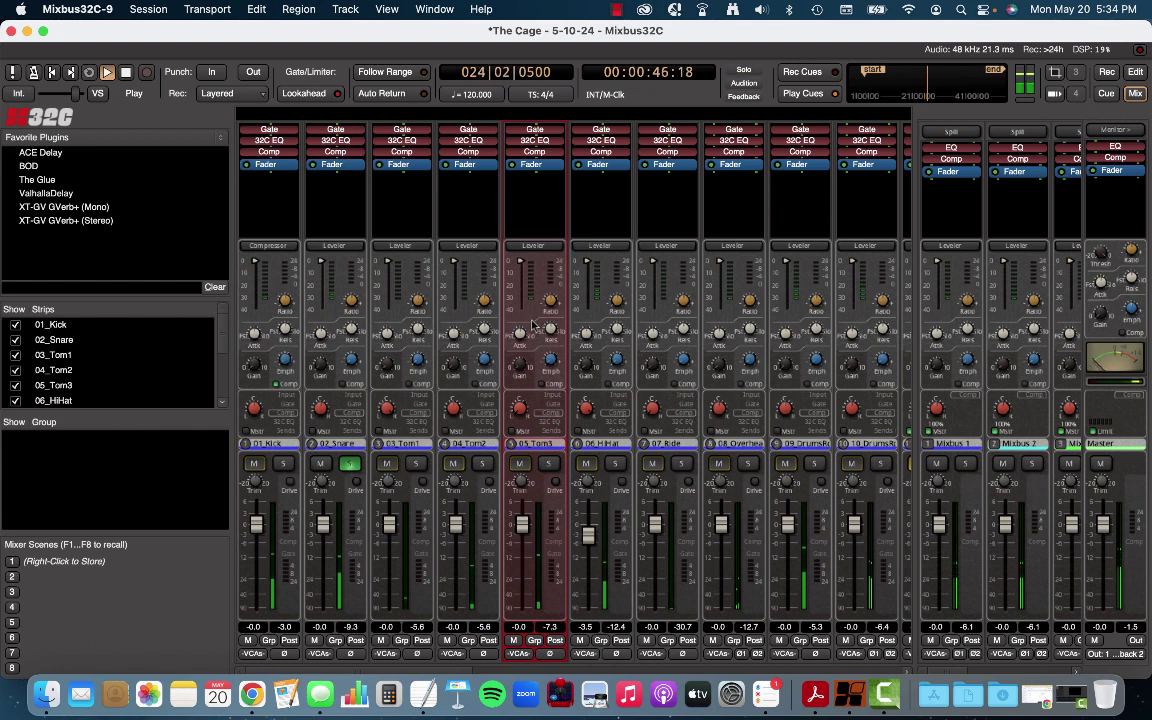
click(337, 246)
click(376, 260)
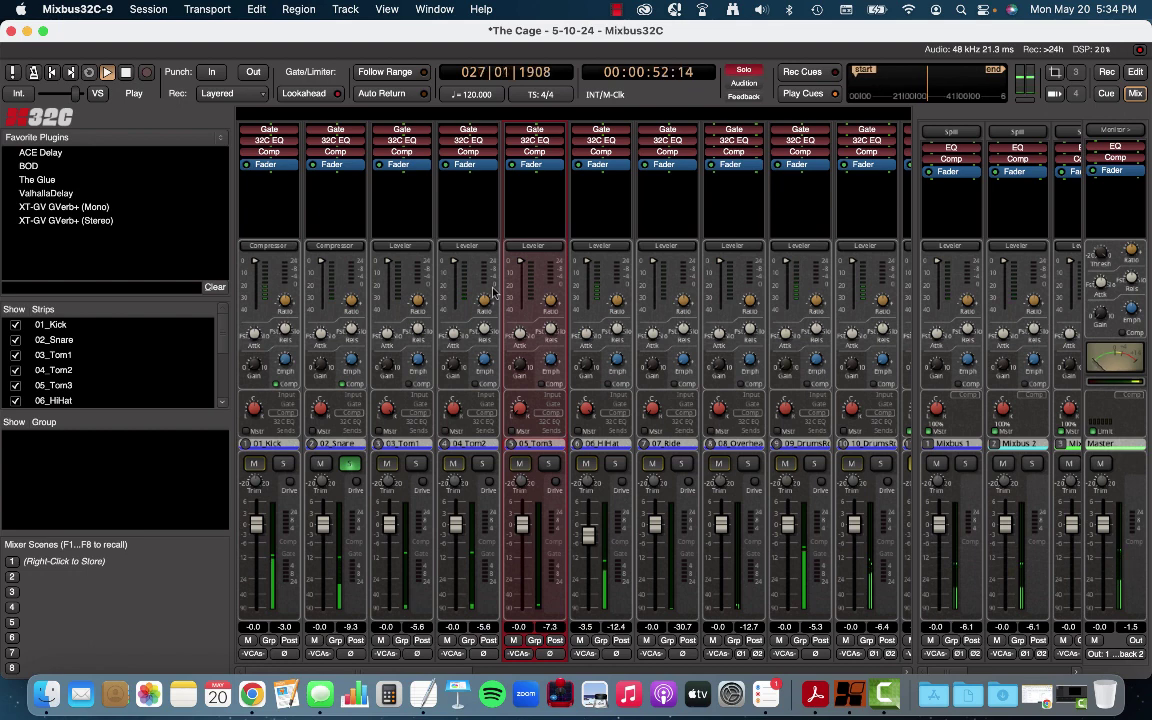
Step: Stop, replay and stop again to audition the soloed snare, ending around bar 30
key(space)
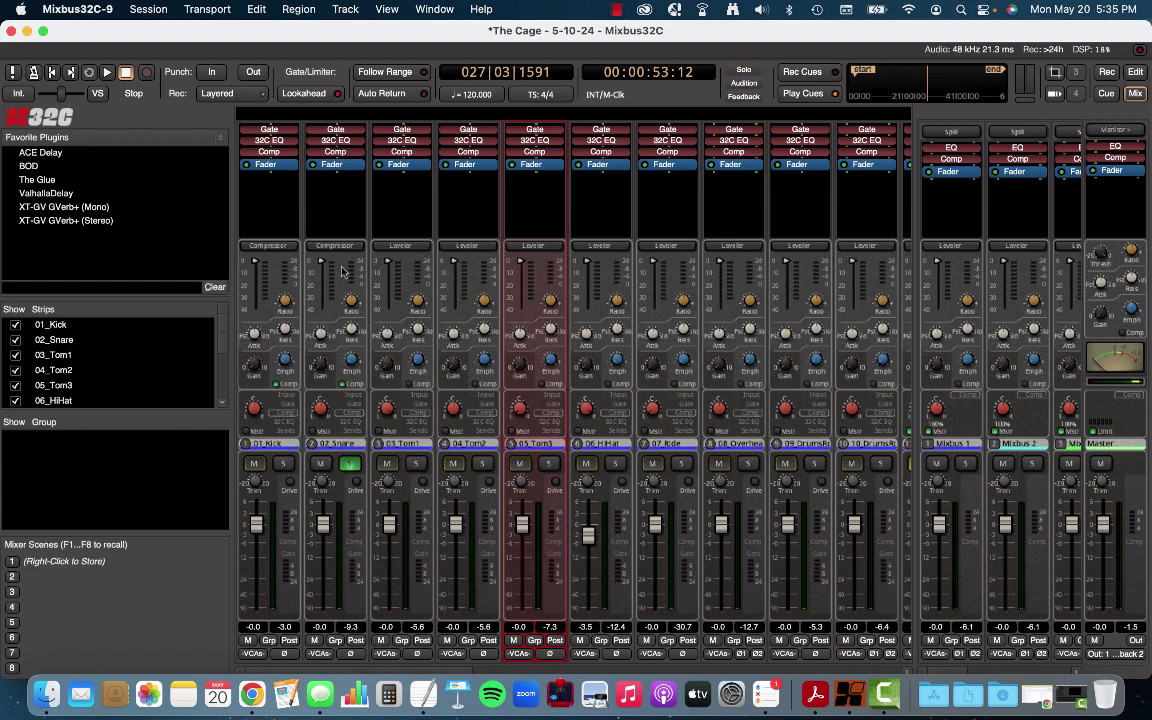
key(space)
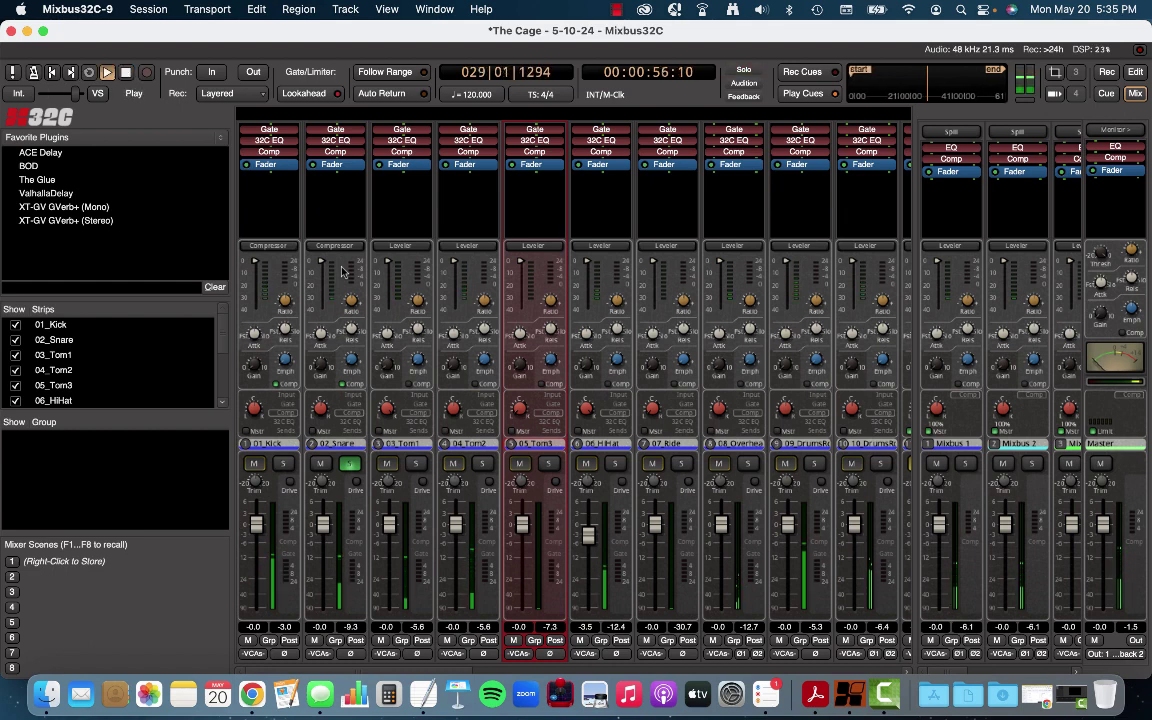
key(space)
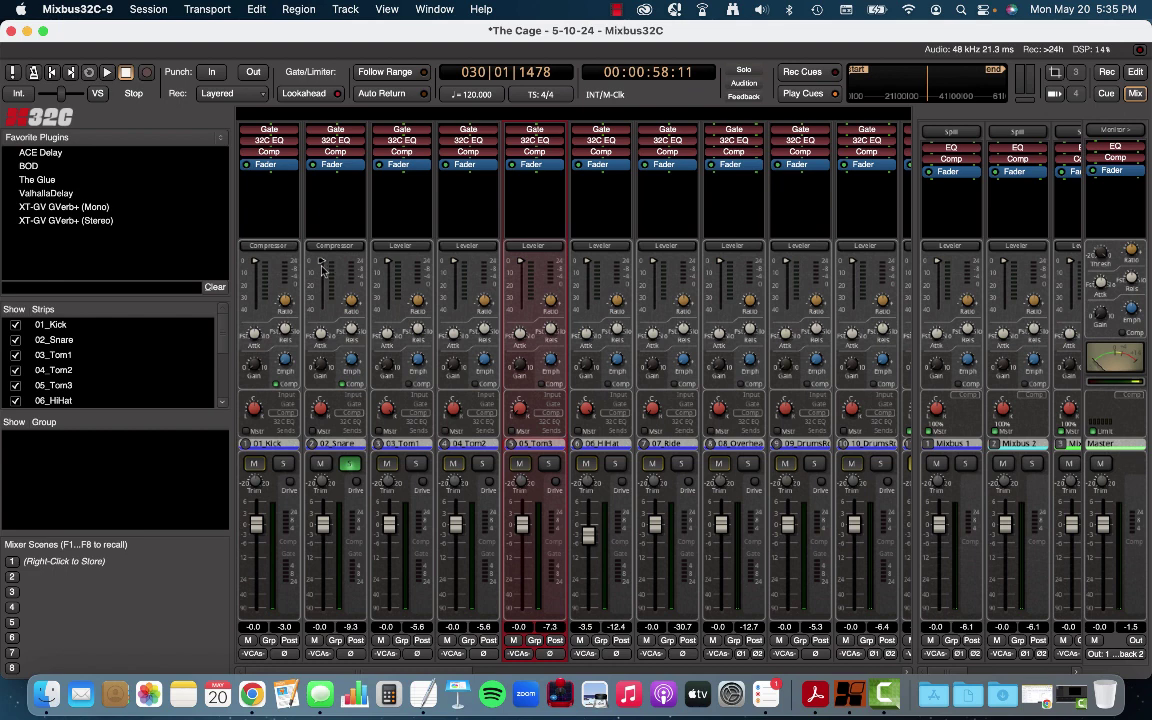
Step: Lower the Snare compressor threshold to -20 dB, then to -29 dB while the snare plays
mouse_move(322, 283)
drag(319, 283, 322, 313)
key(space)
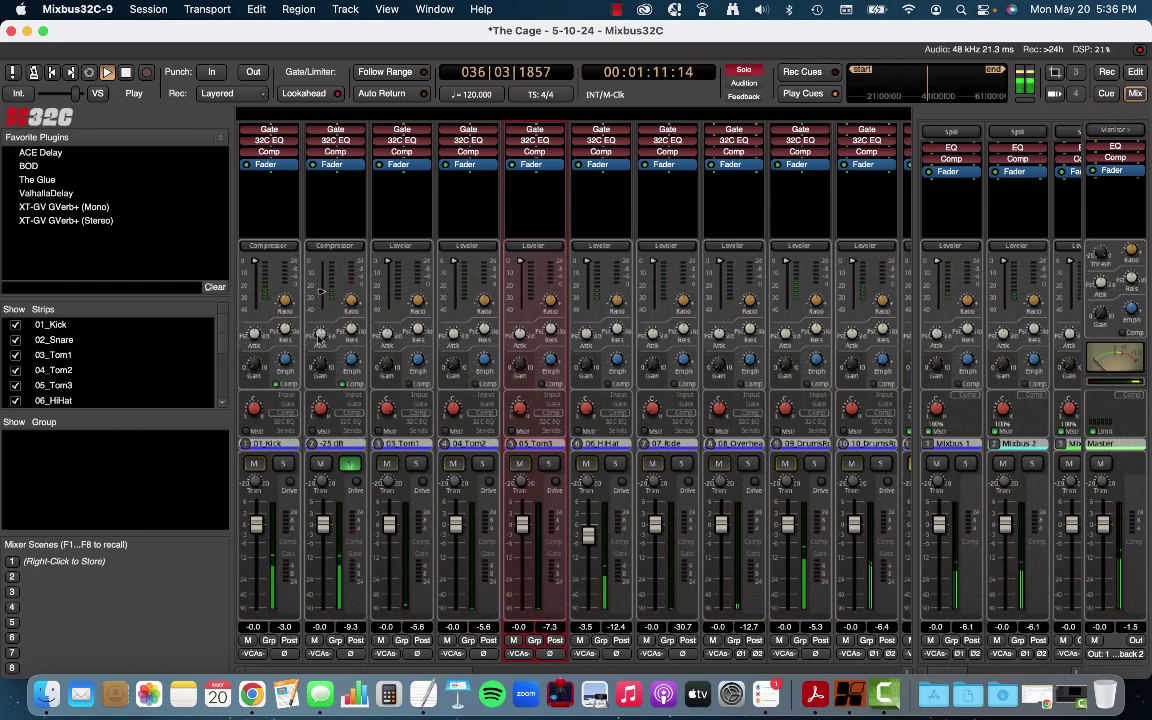
mouse_move(318, 341)
mouse_down()
mouse_move(319, 357)
mouse_move(356, 346)
mouse_up()
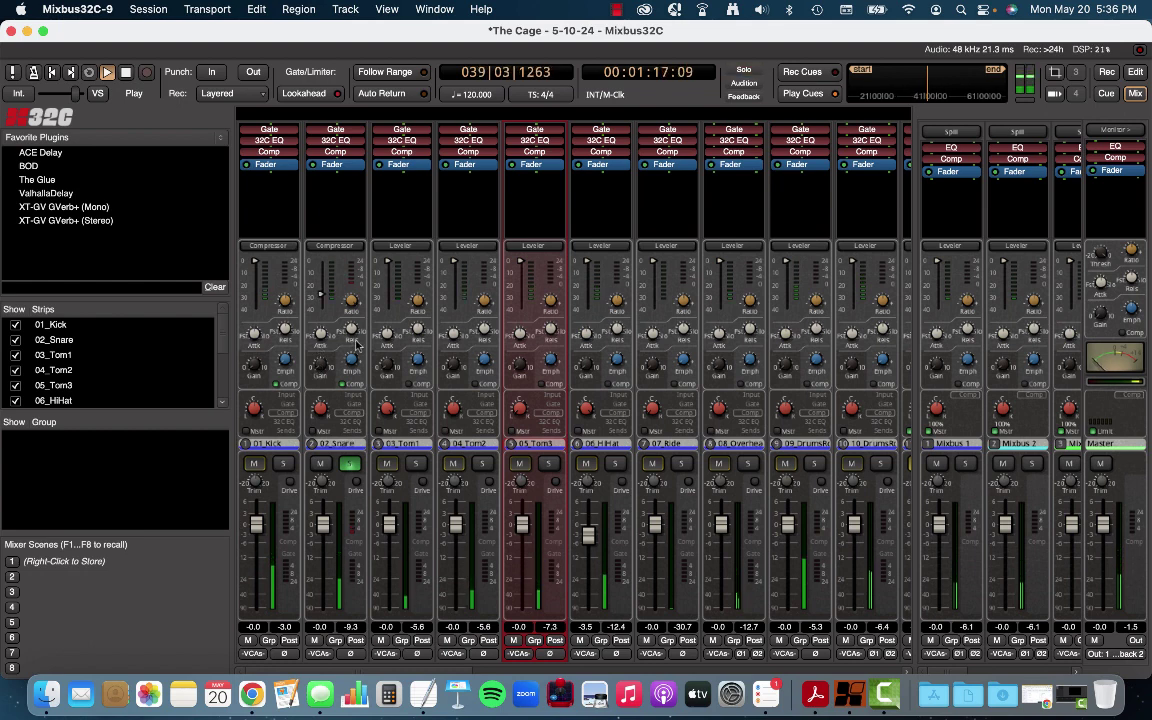
Step: Audition the snare, shorten its compressor attack from 100 ms to 7.3 ms, and resume playback
key(space)
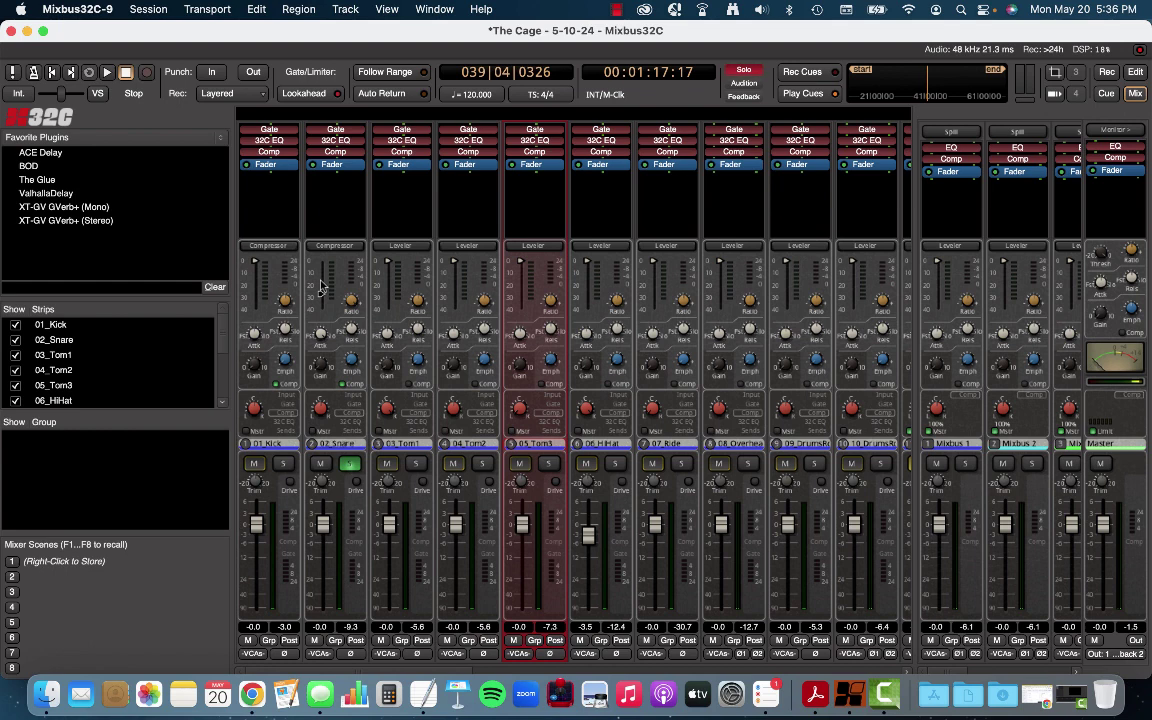
key(space)
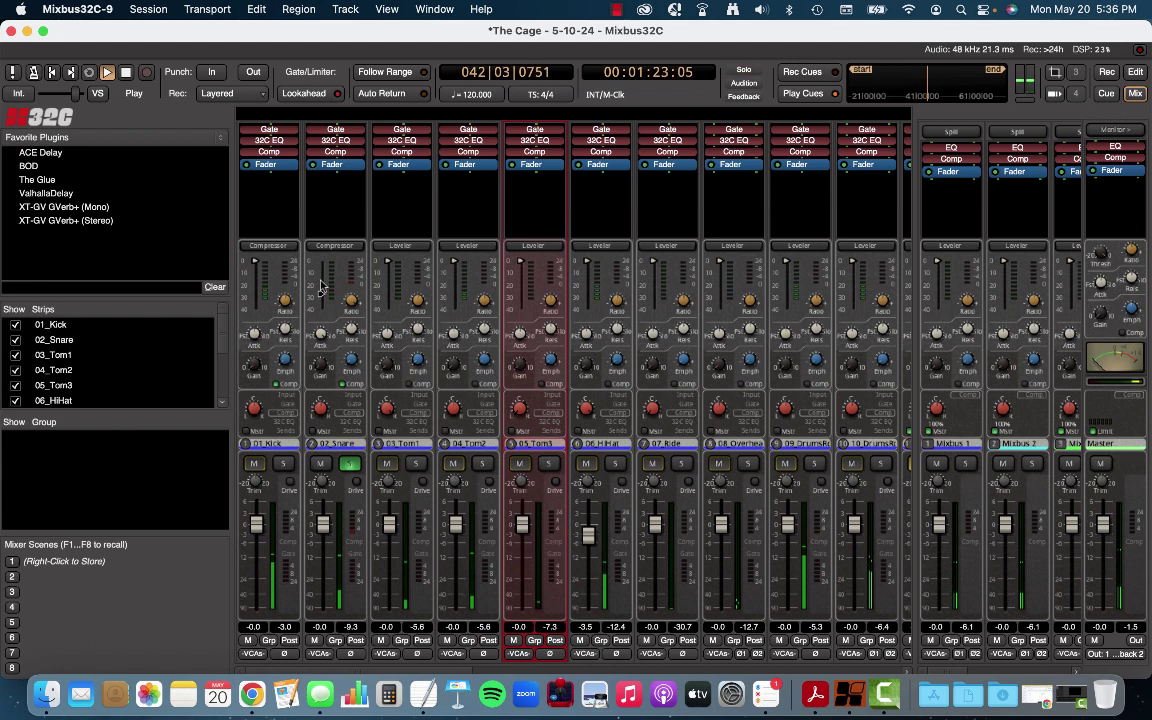
key(space)
mouse_move(320, 334)
drag(320, 334, 320, 408)
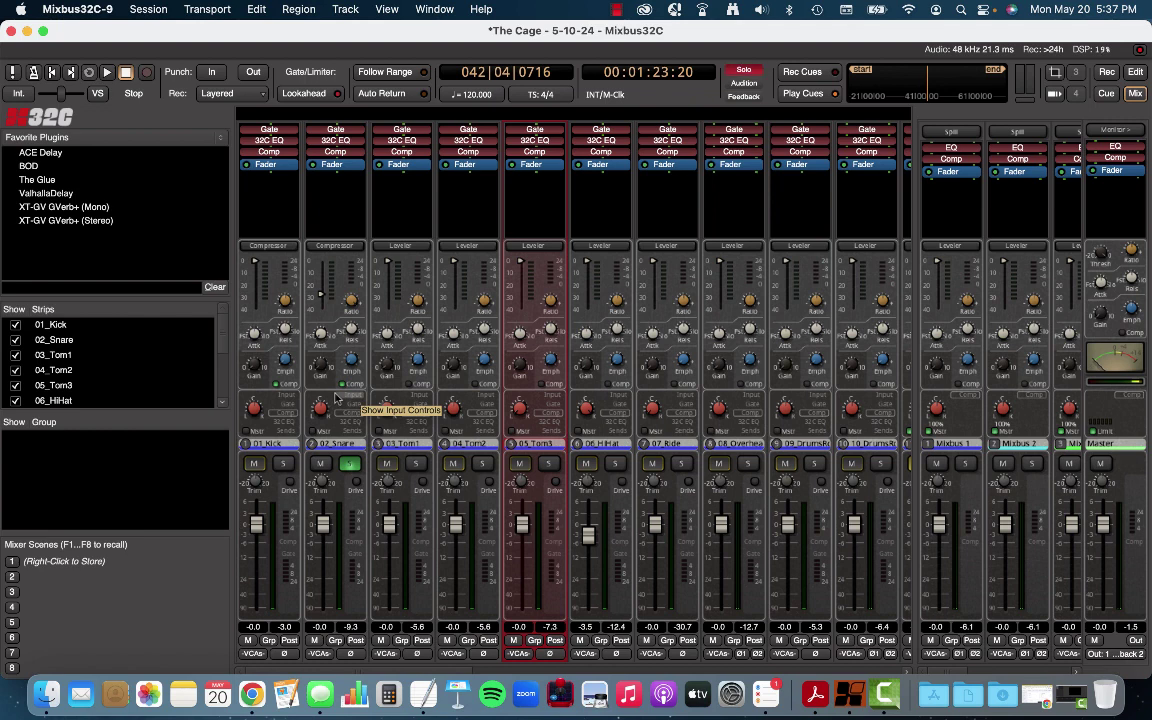
key(space)
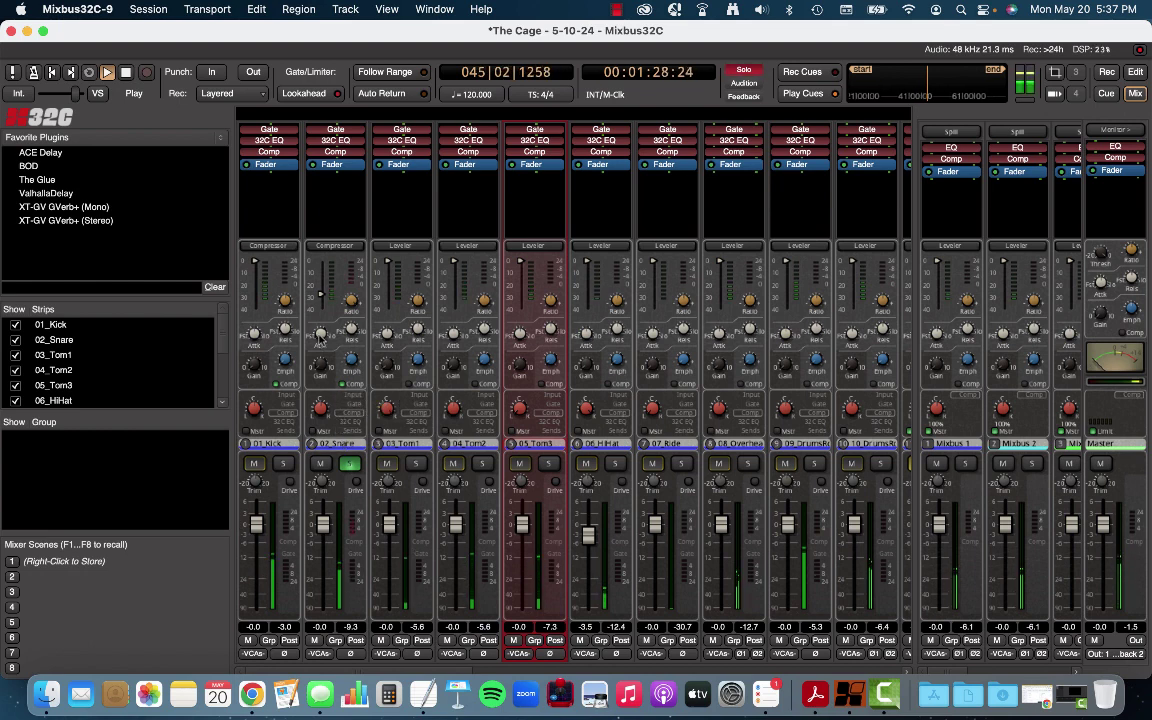
key(space)
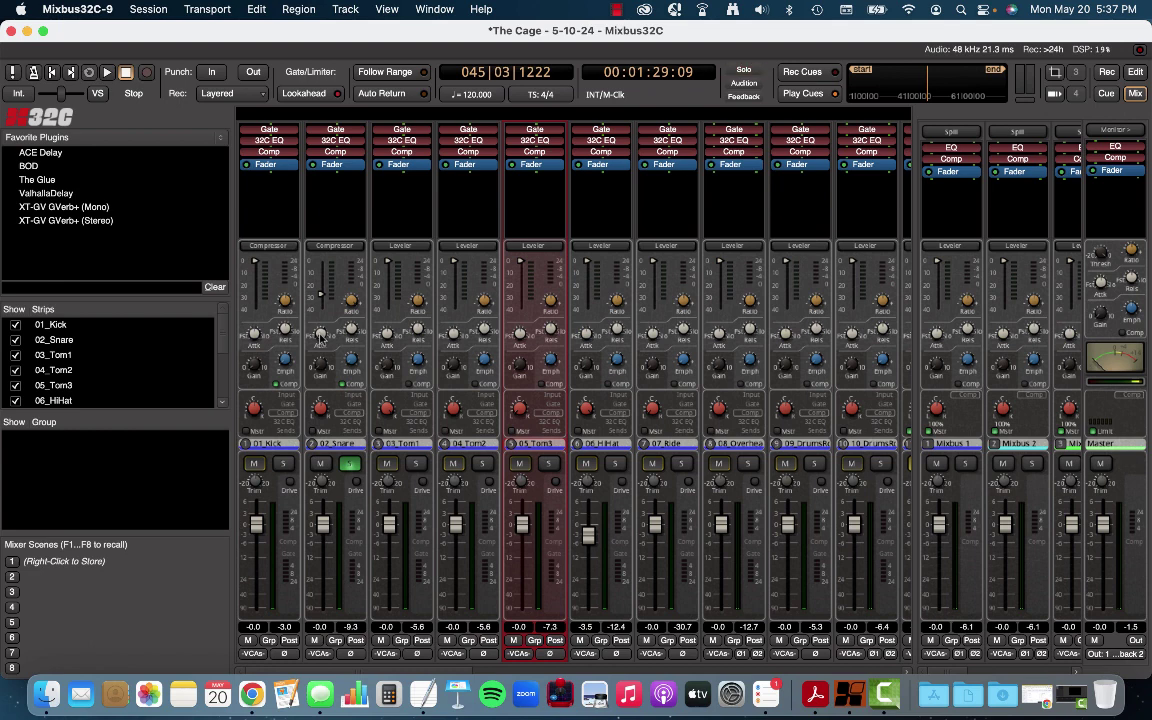
key(space)
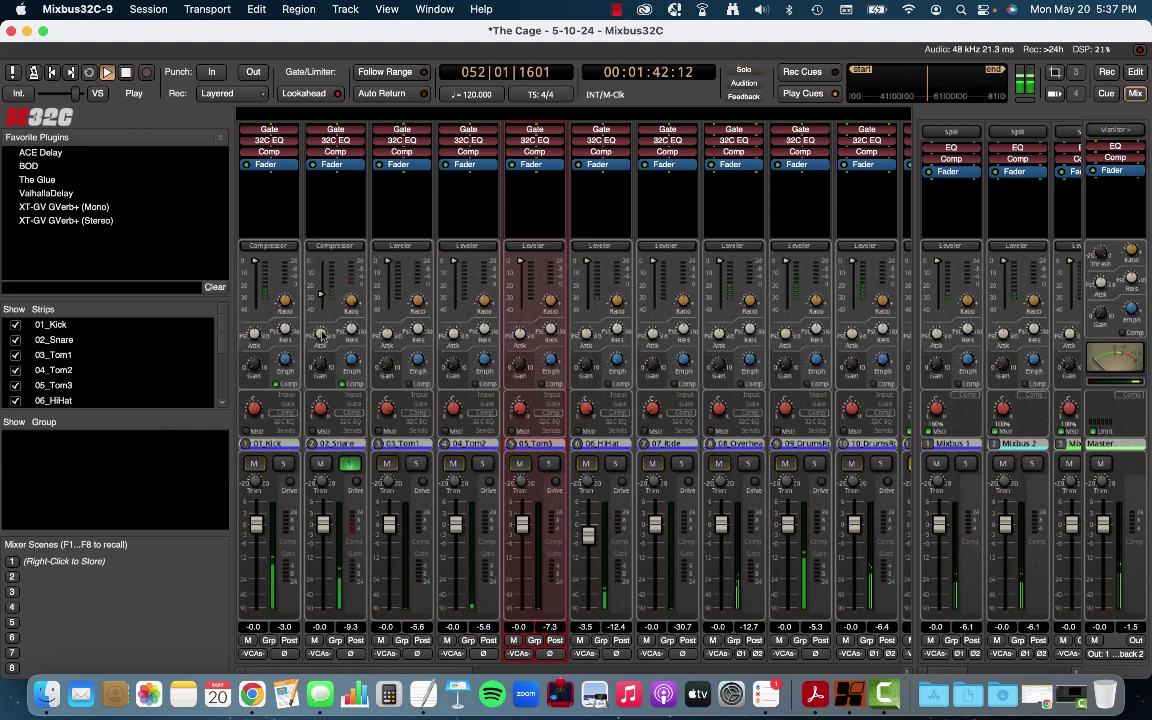
mouse_move(320, 334)
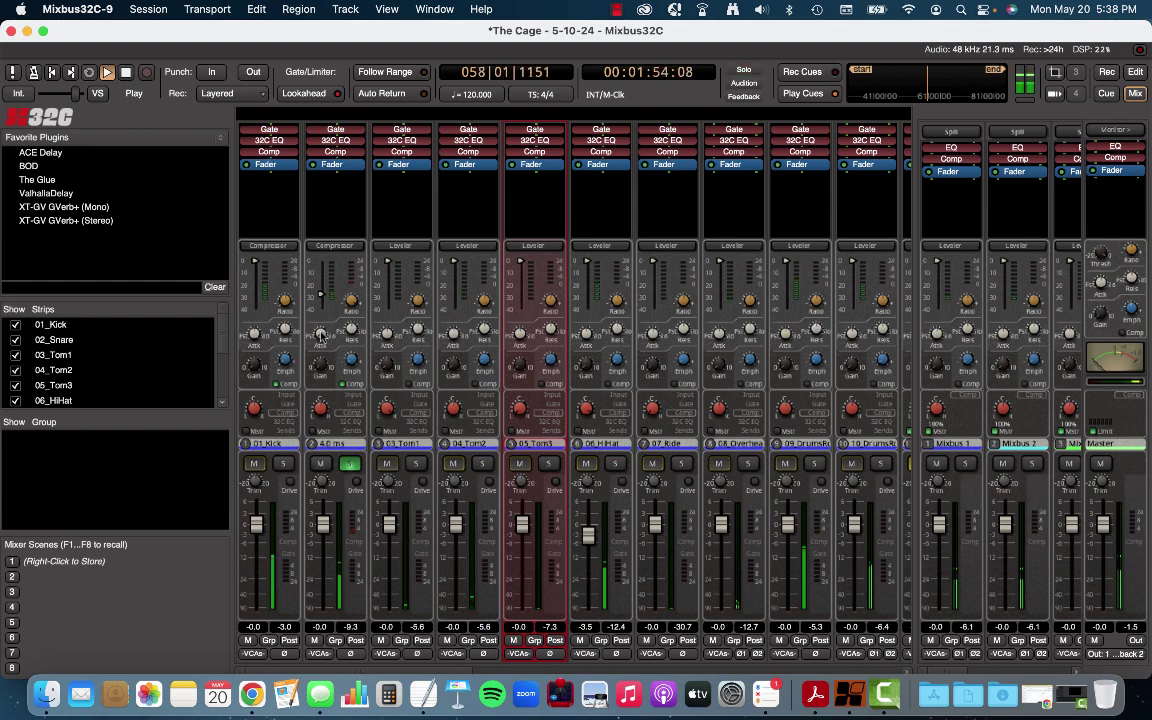
drag(321, 332, 312, 5)
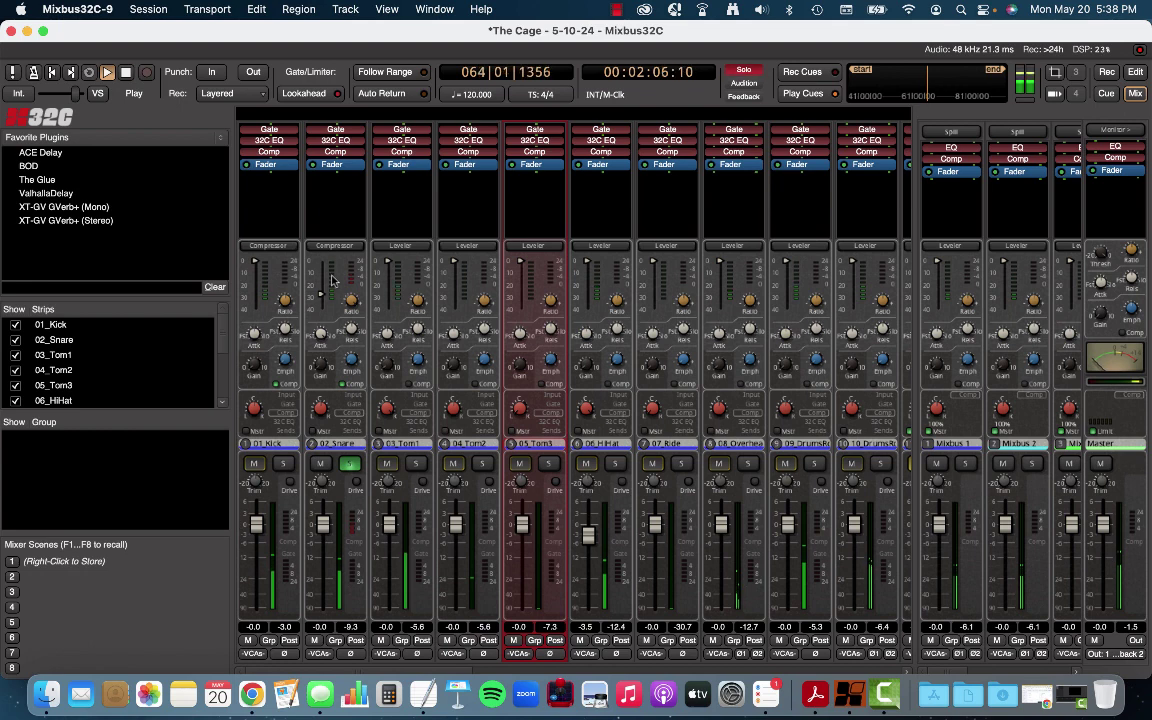
key(space)
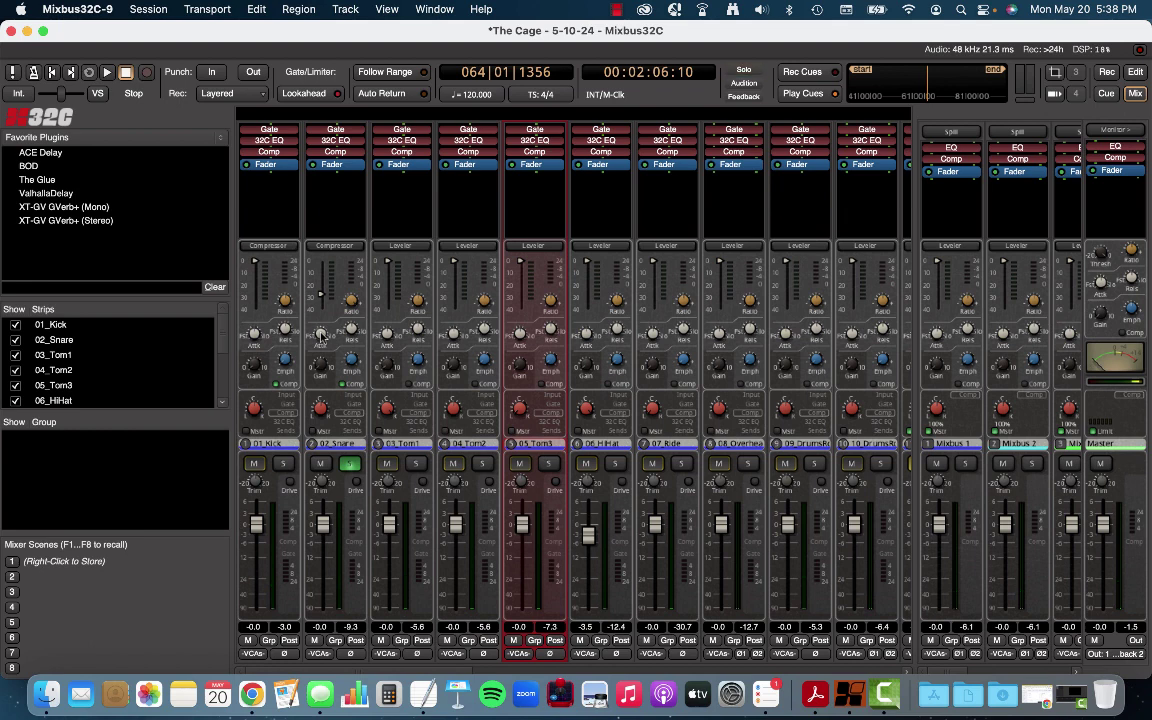
mouse_move(321, 333)
key(space)
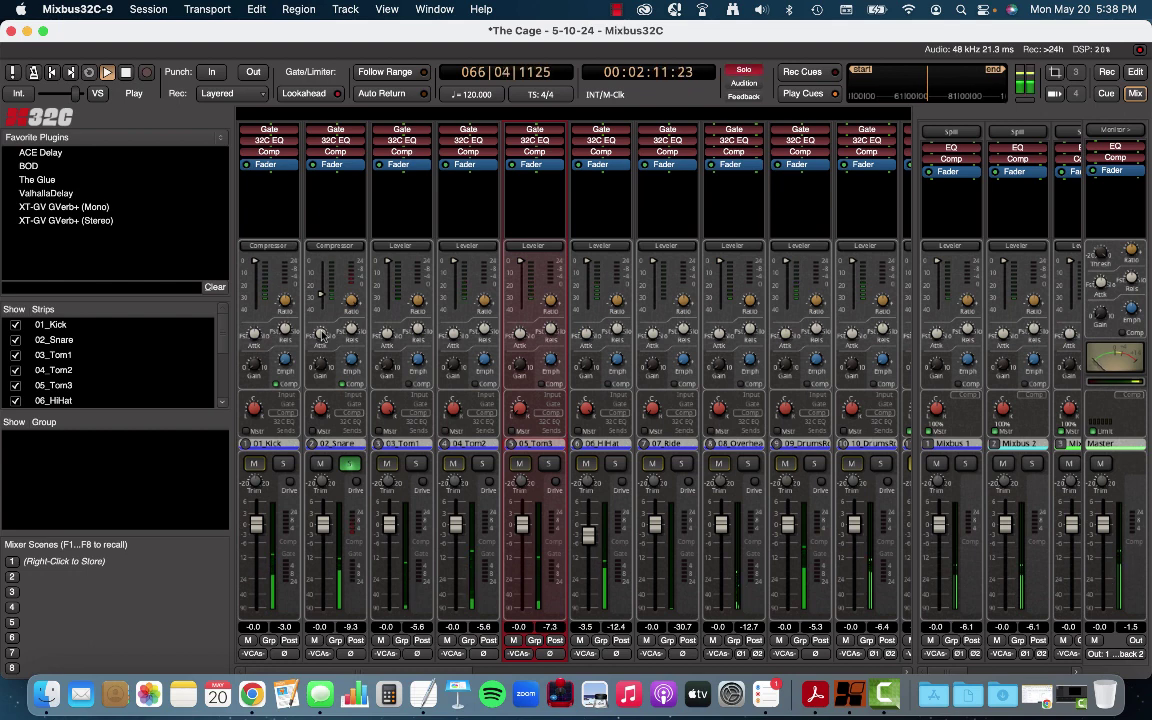
key(space)
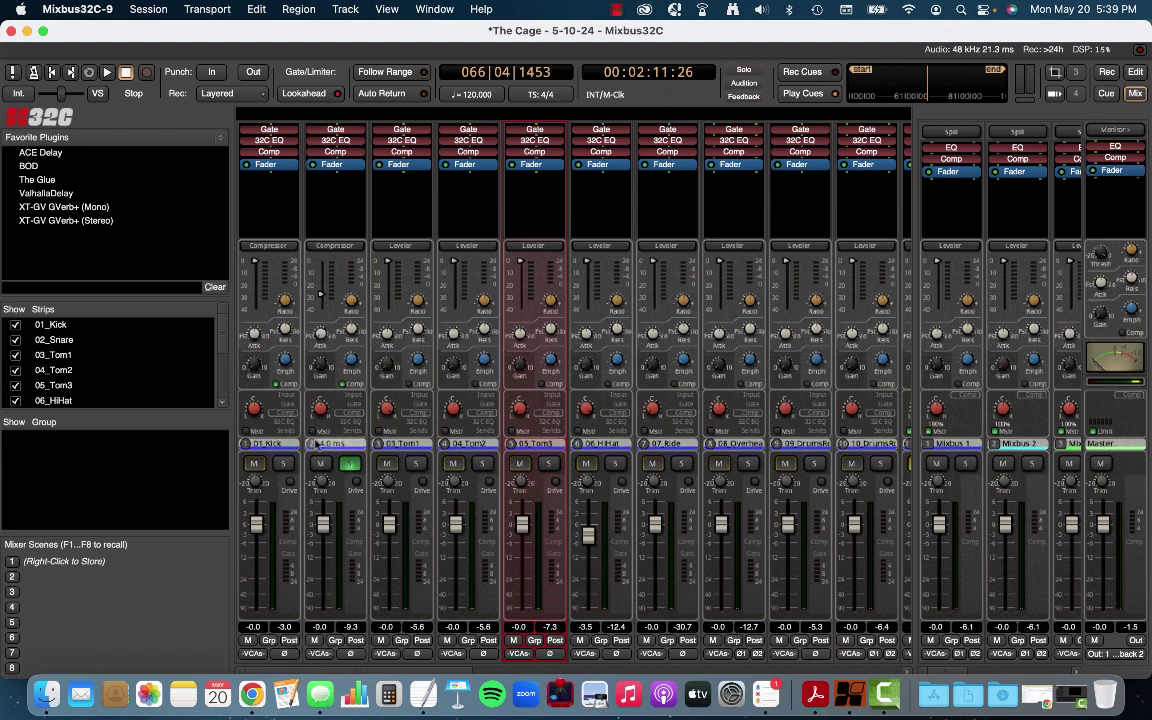
key(space)
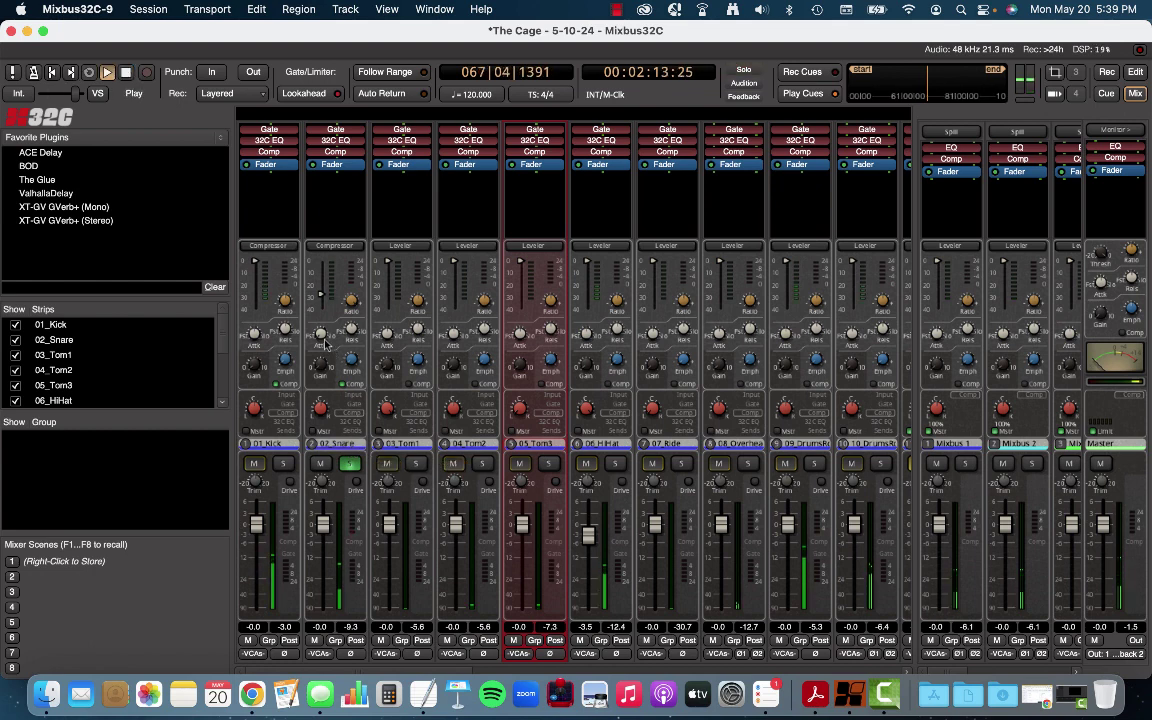
key(space)
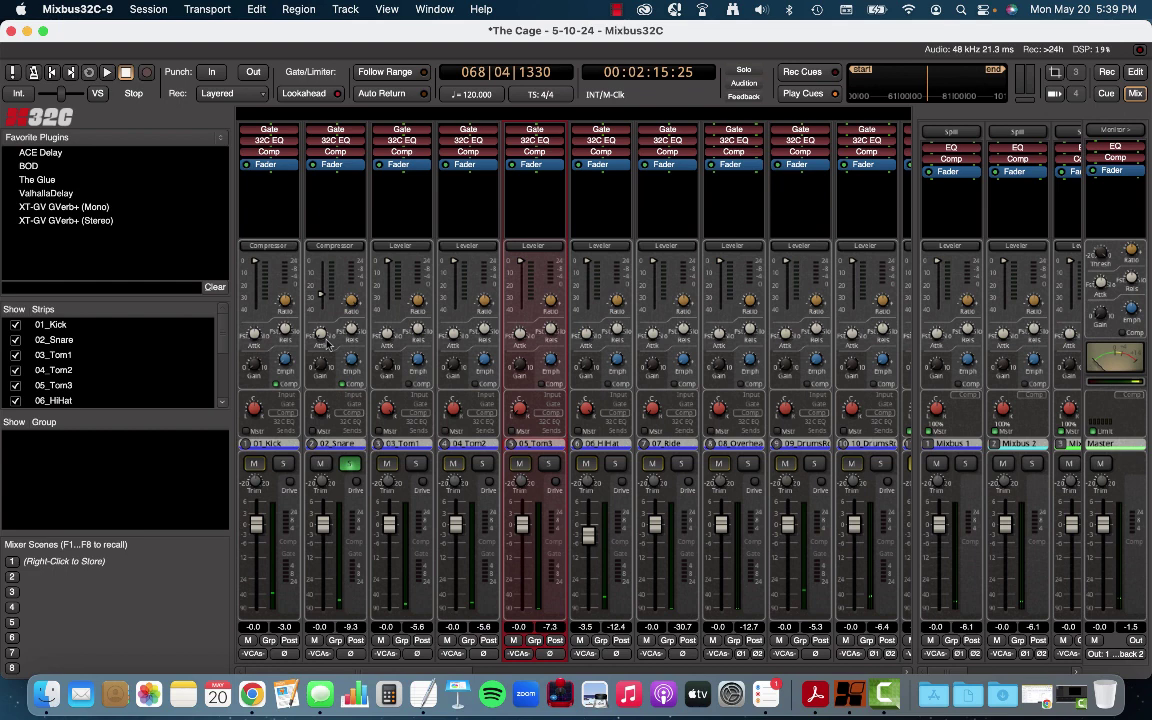
key(space)
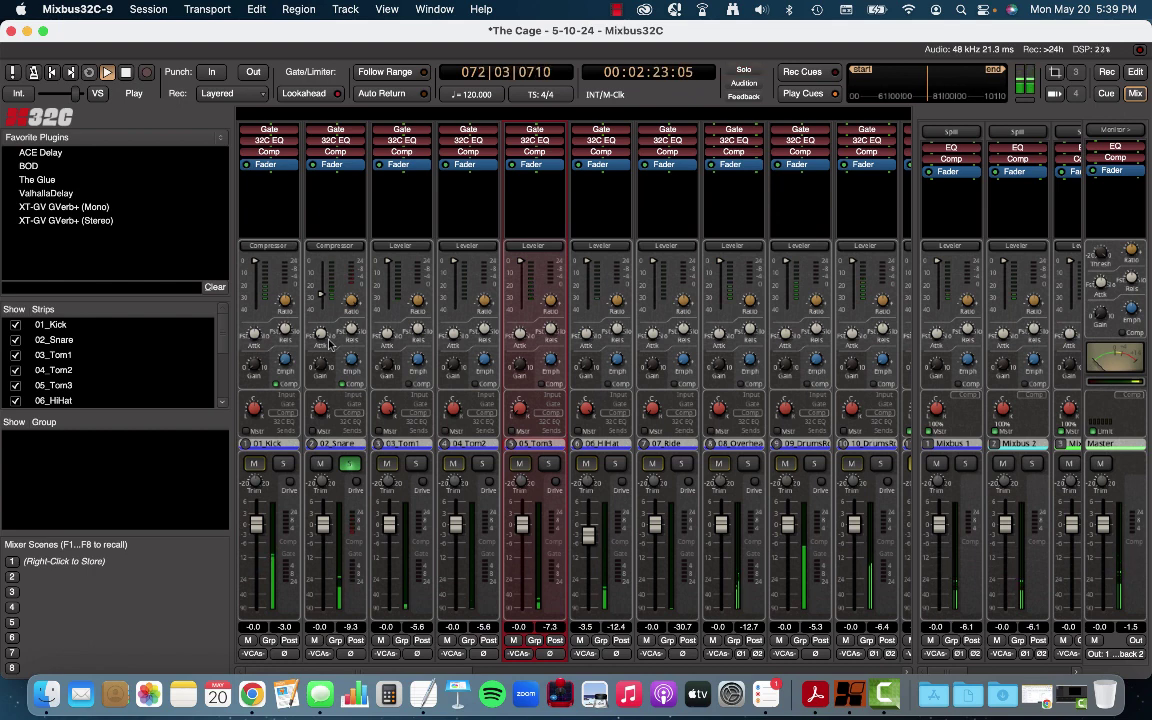
key(space)
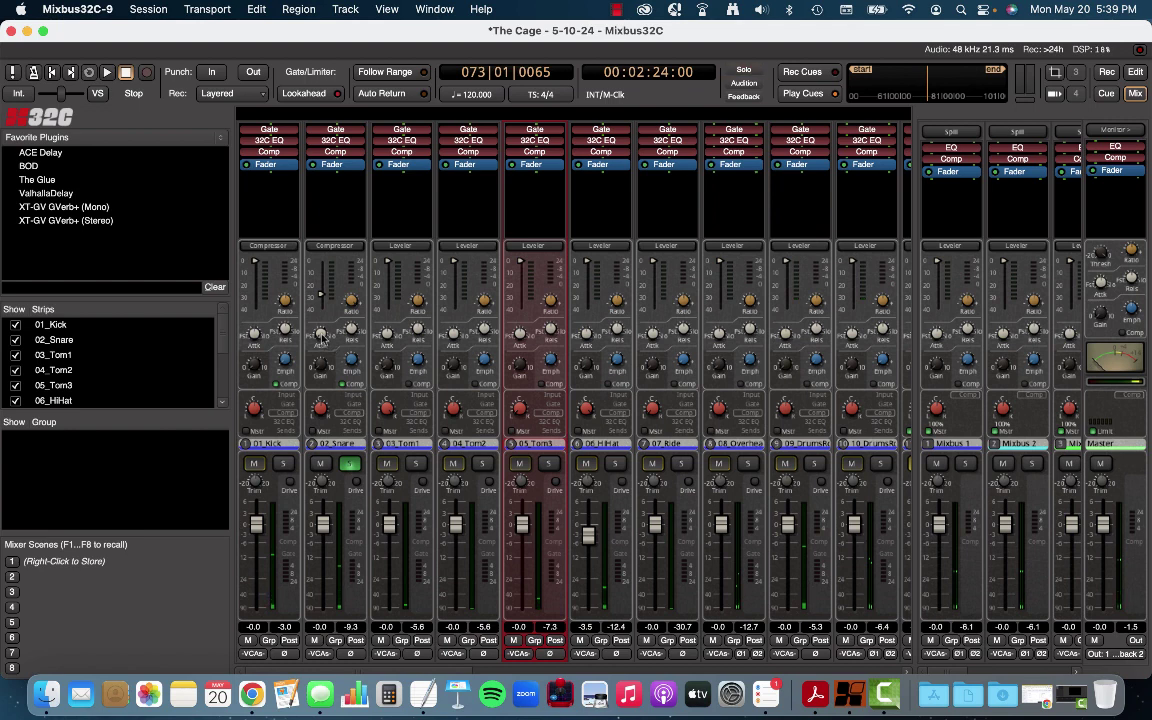
Step: Lengthen the Snare compressor attack to 5.8 ms, then 13.1 ms, comparing during playback
mouse_move(320, 338)
scroll(320, 330, up, 2)
key(space)
drag(320, 333, 322, 247)
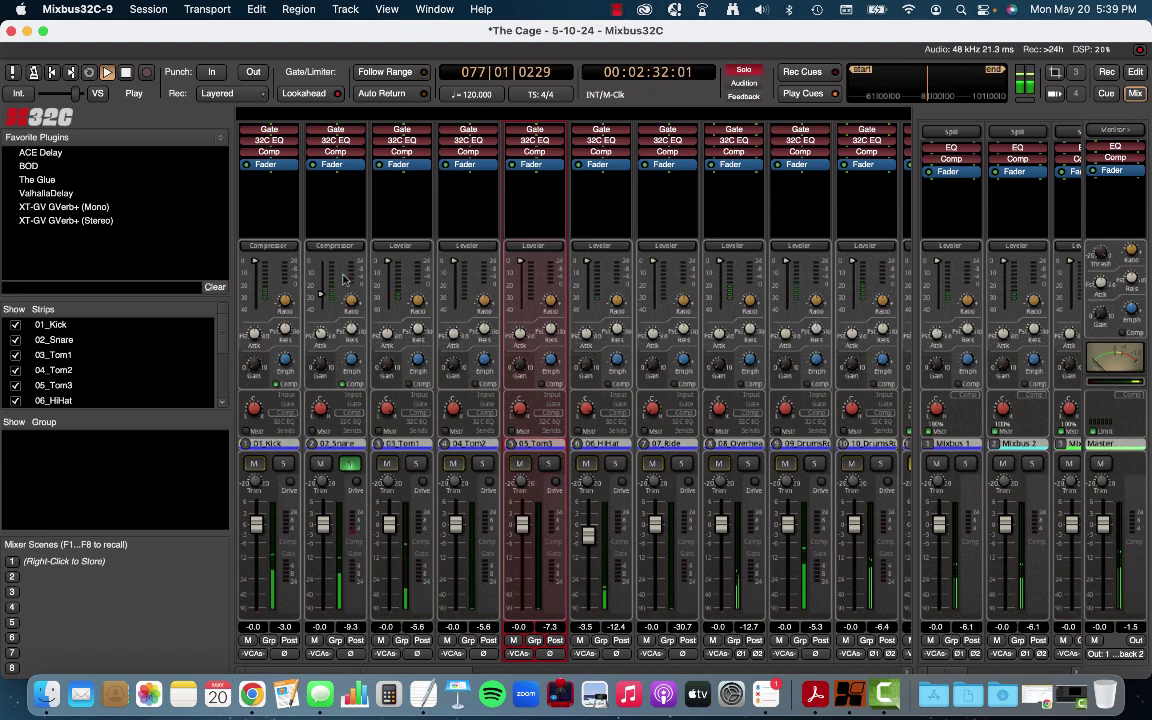
key(space)
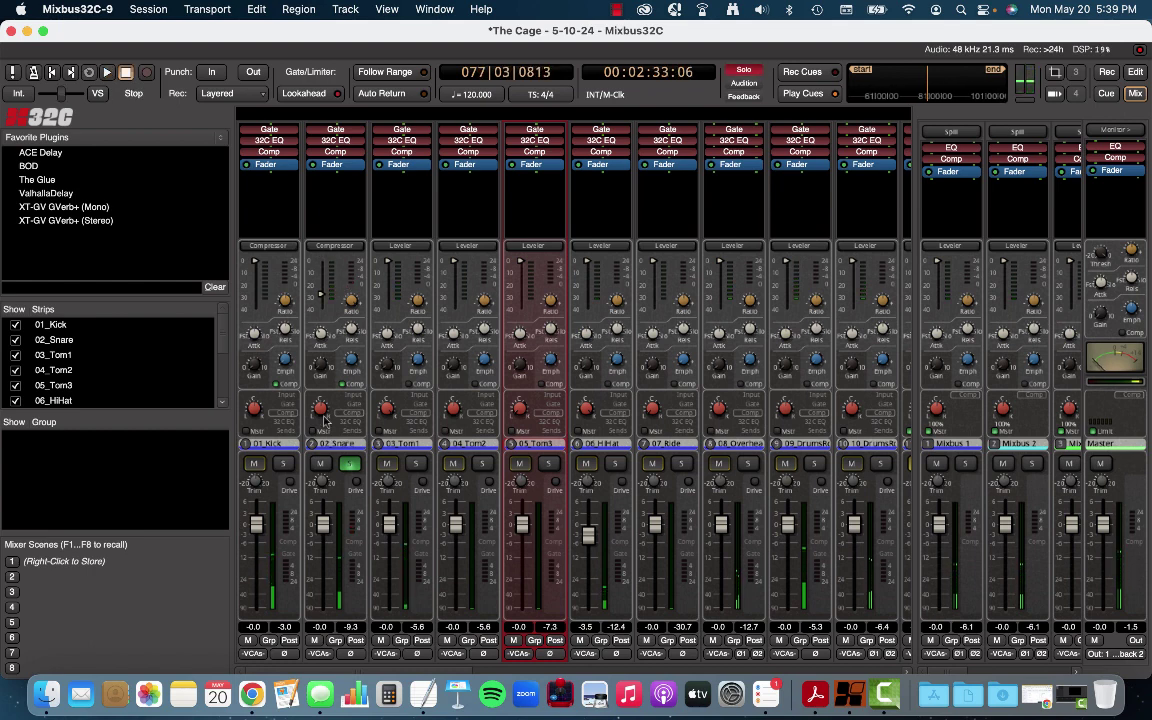
key(space)
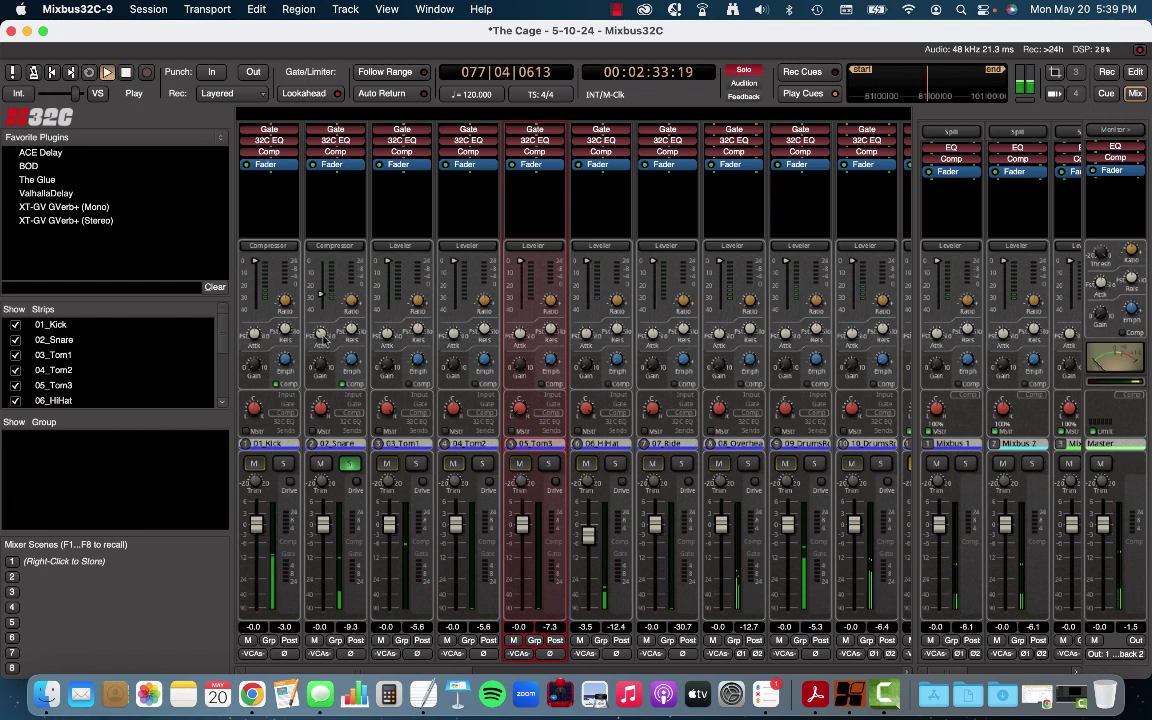
drag(323, 336, 326, 297)
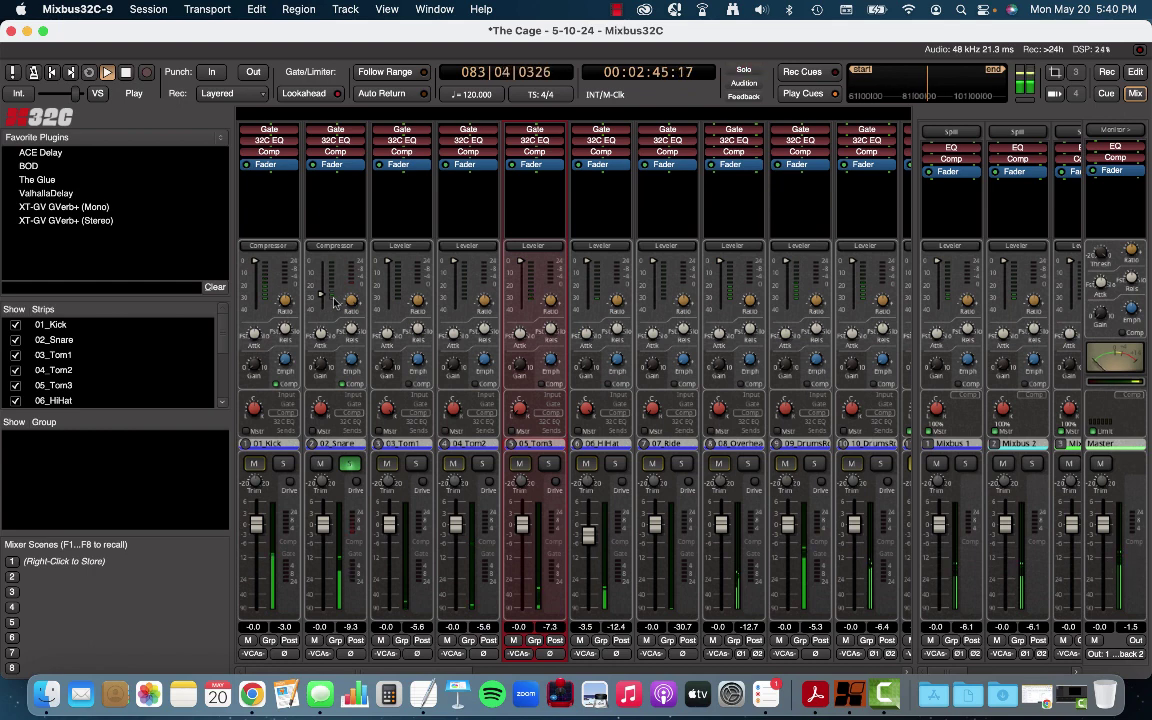
Step: Shorten the Snare compressor release from 50.0 ms to 5.0 ms and audition it during playback
key(space)
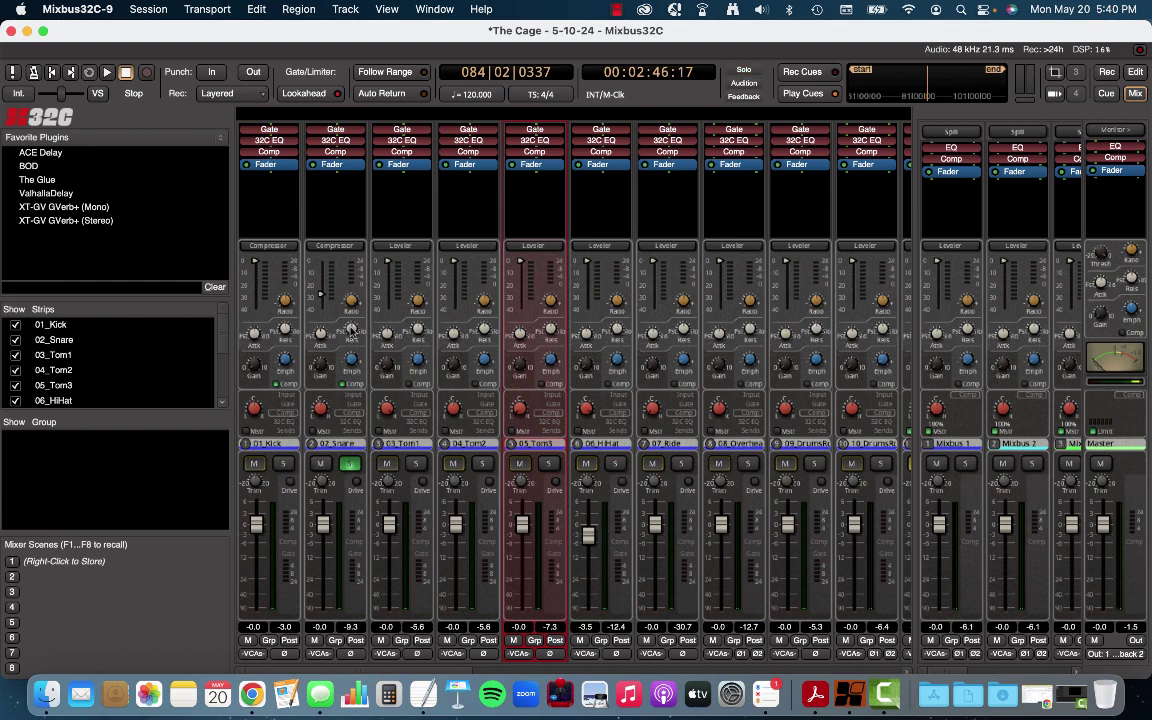
mouse_move(351, 330)
scroll(350, 330, down, 5)
key(space)
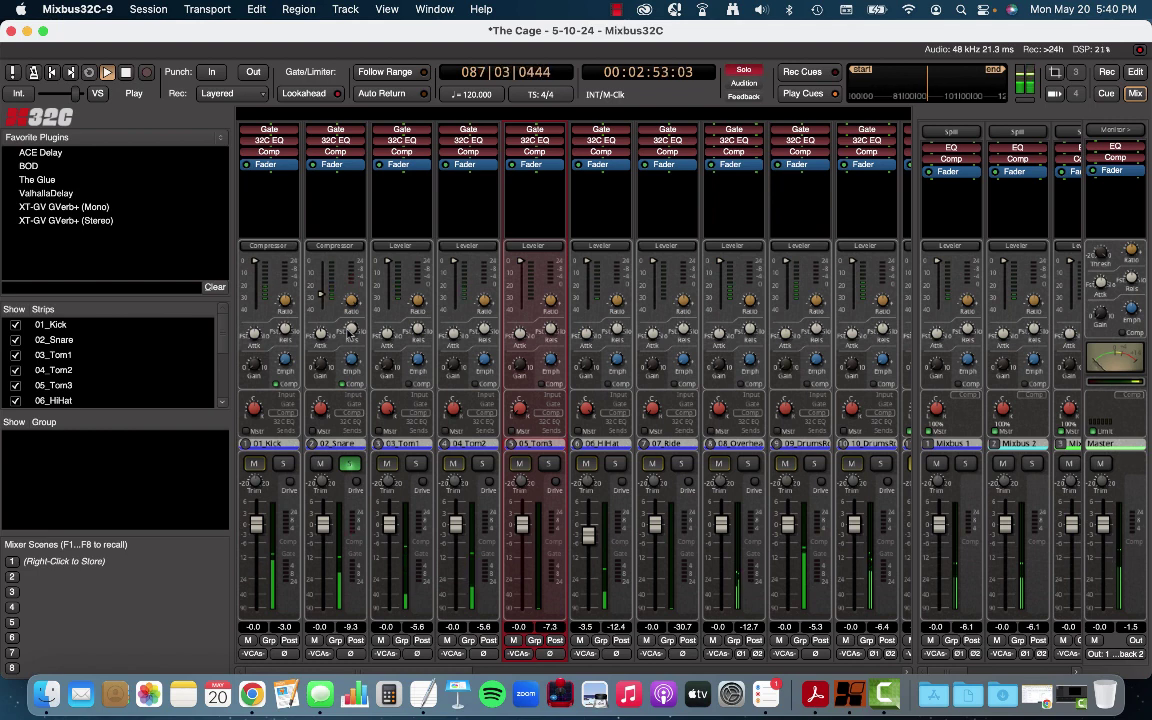
key(space)
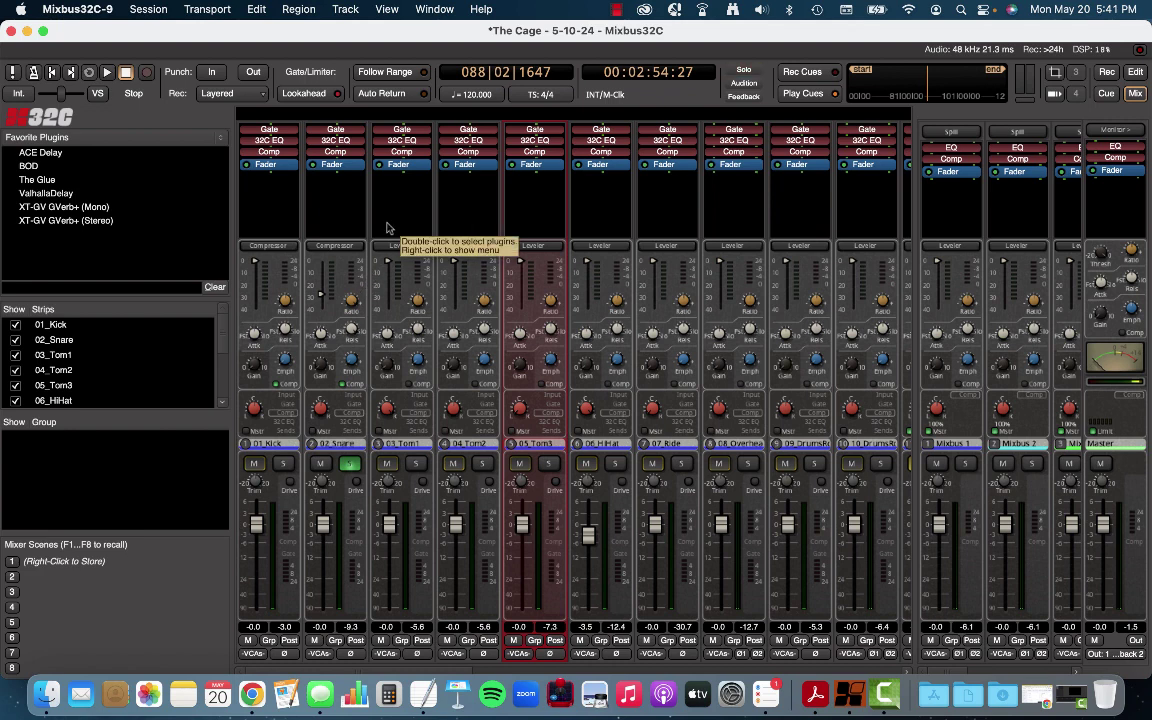
key(space)
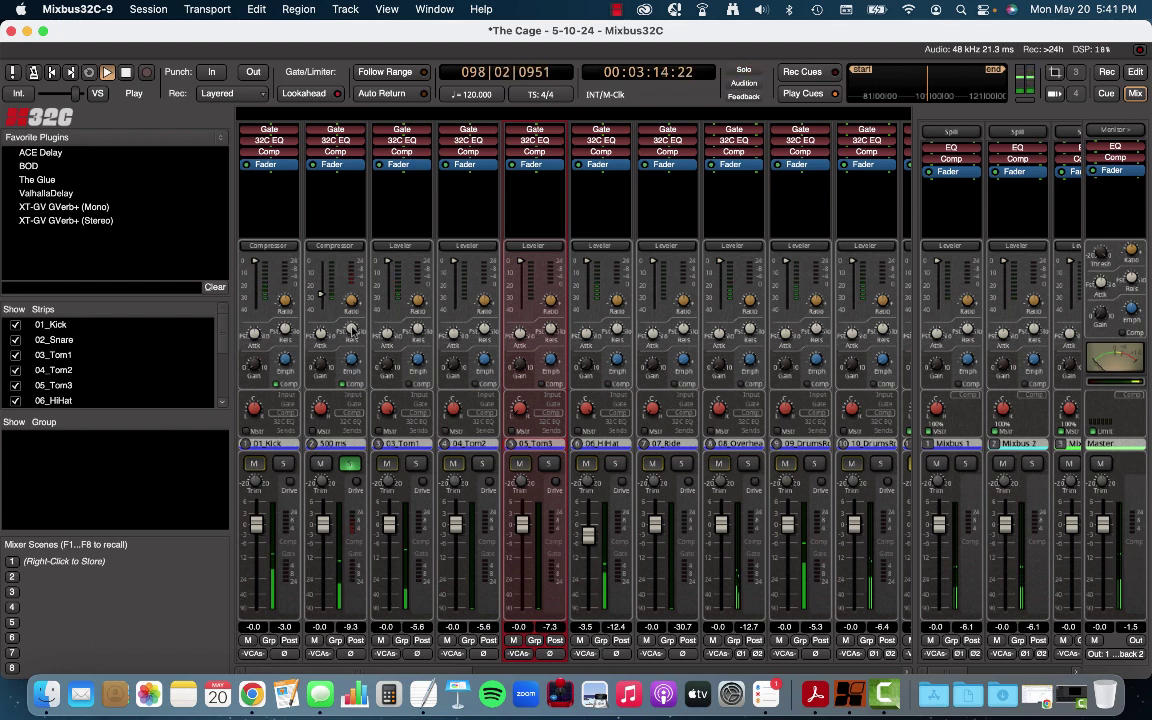
key(space)
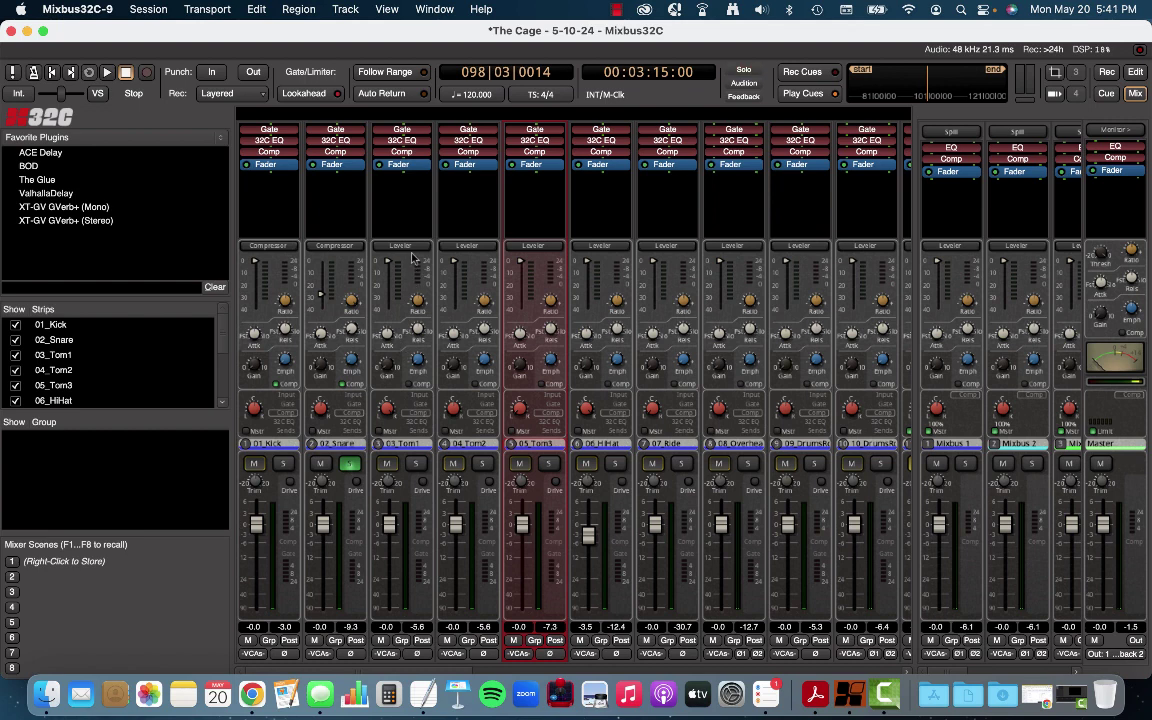
mouse_move(321, 342)
key(space)
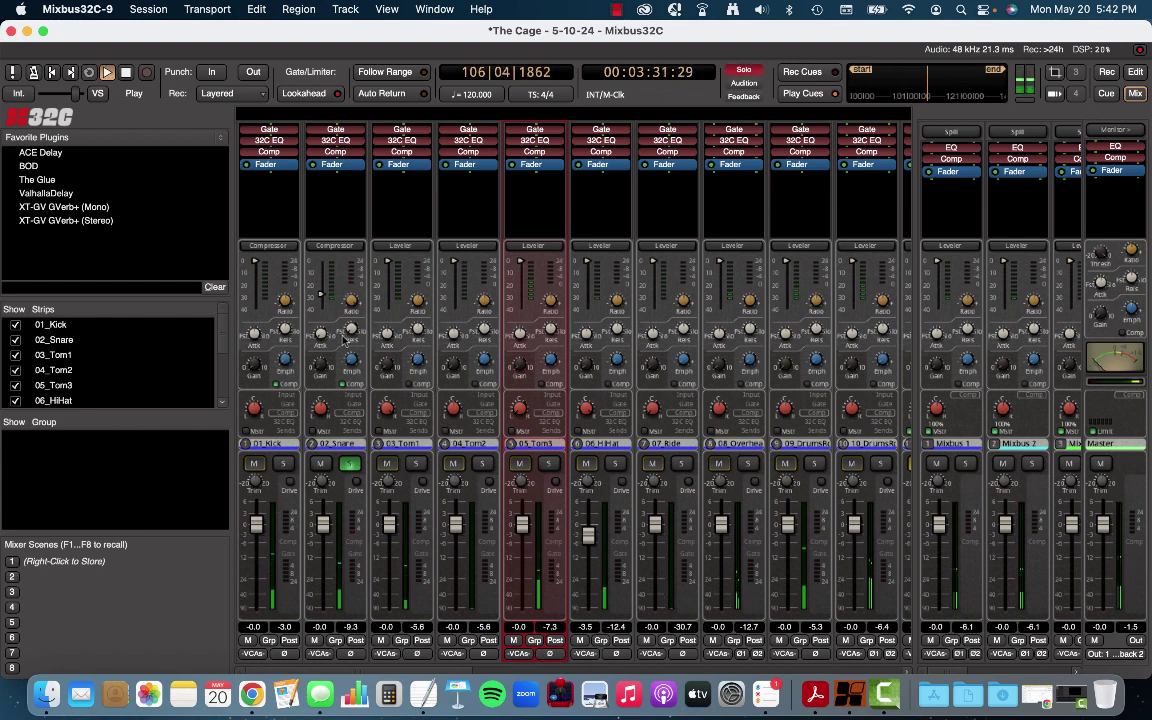
key(space)
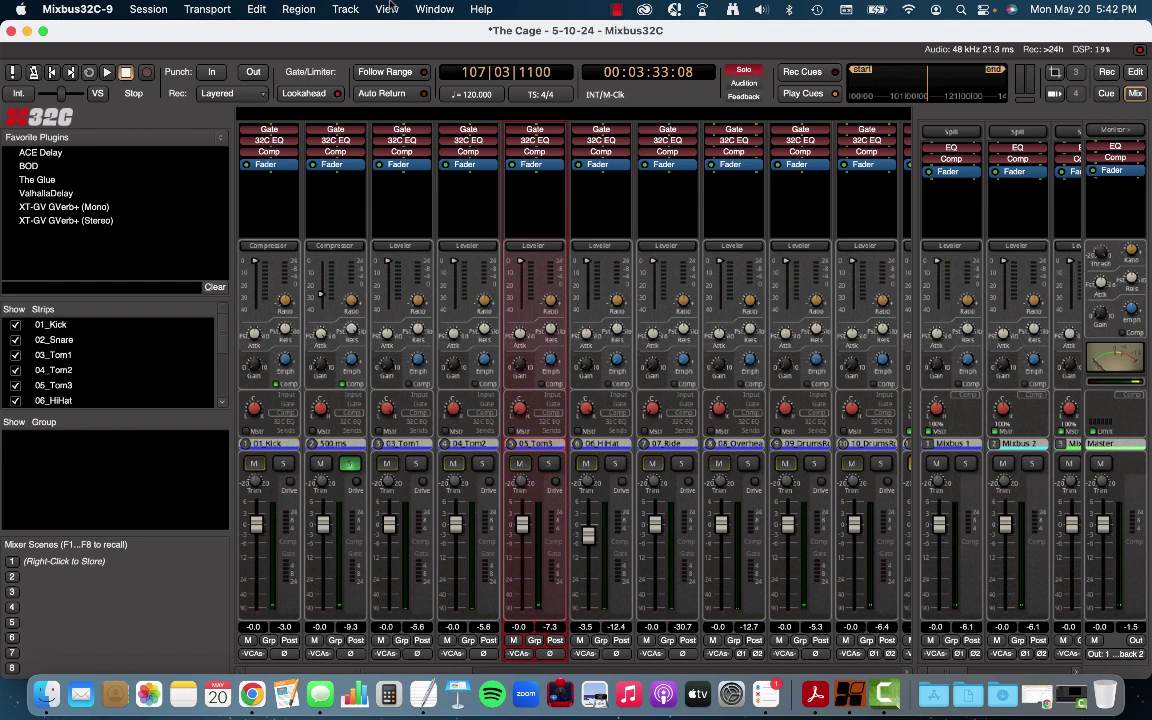
key(space)
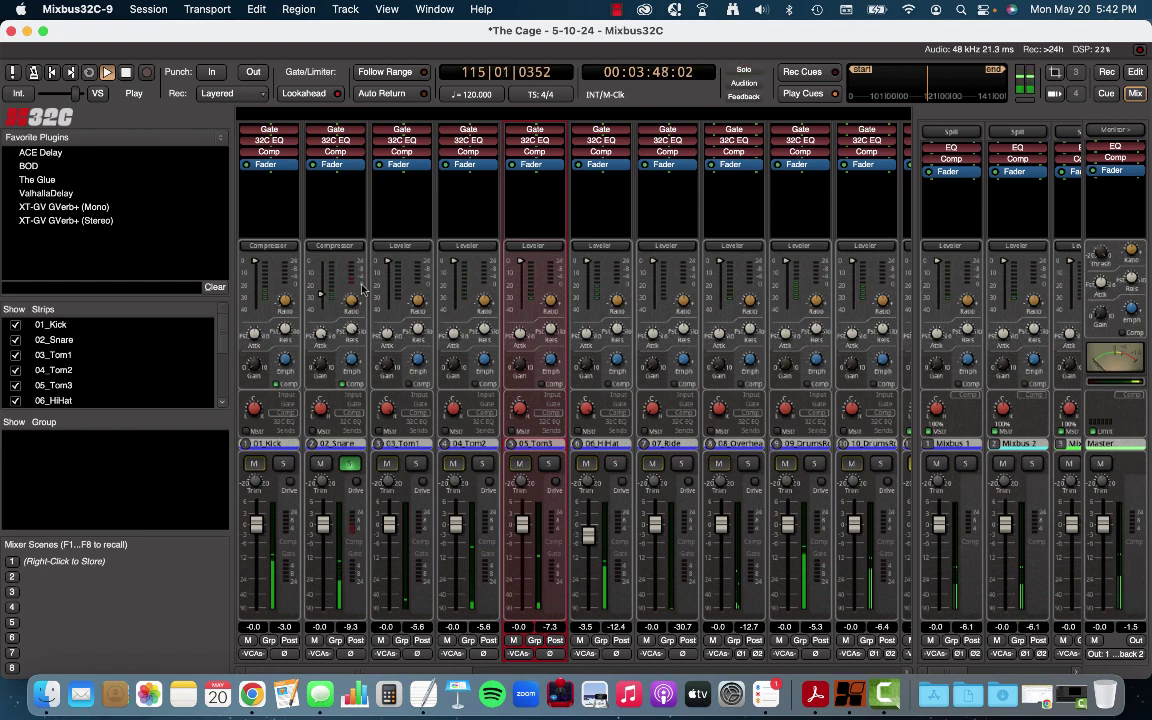
key(space)
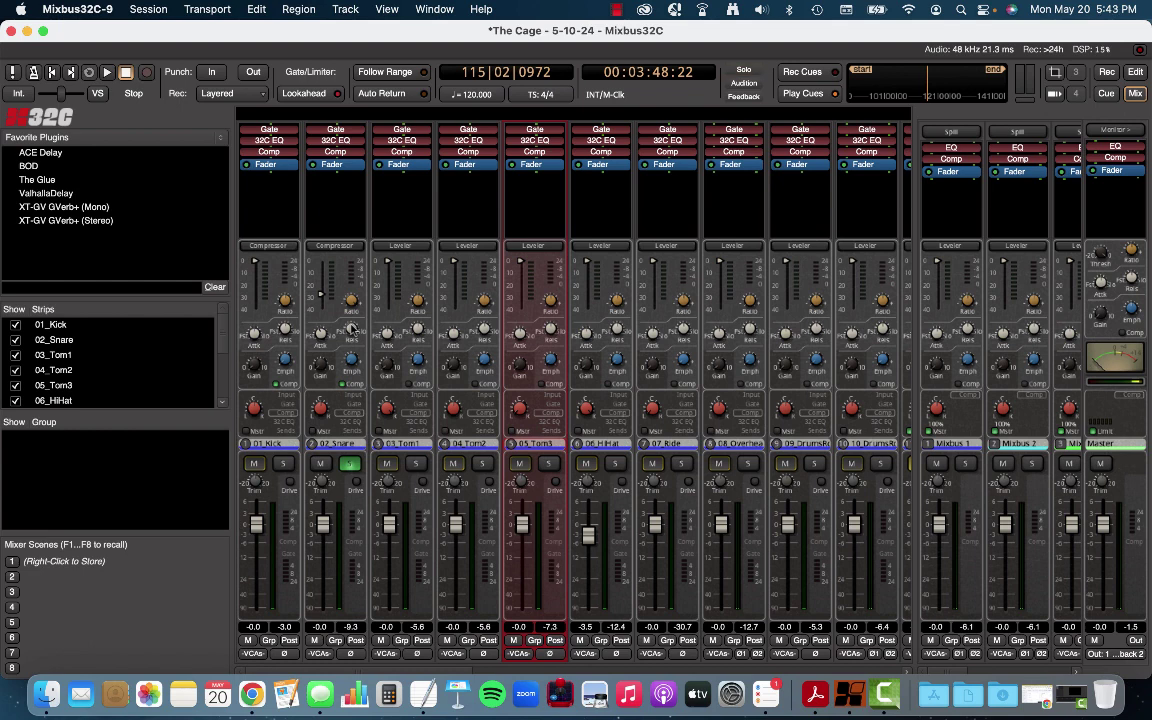
key(space)
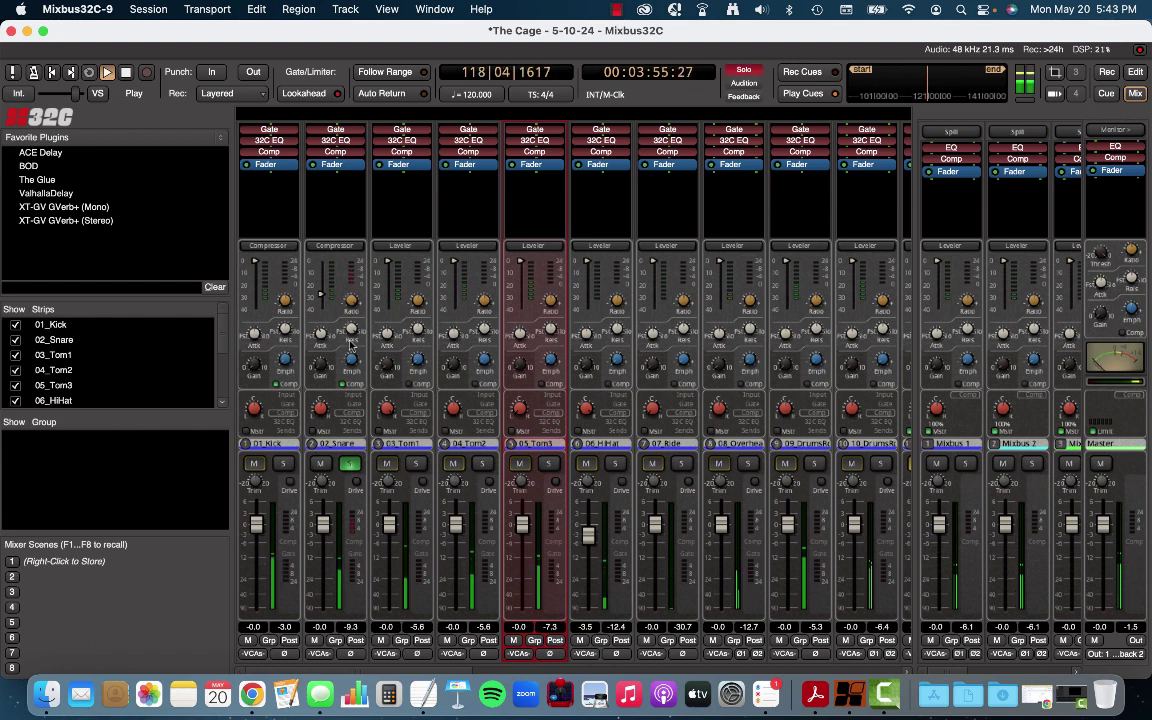
key(space)
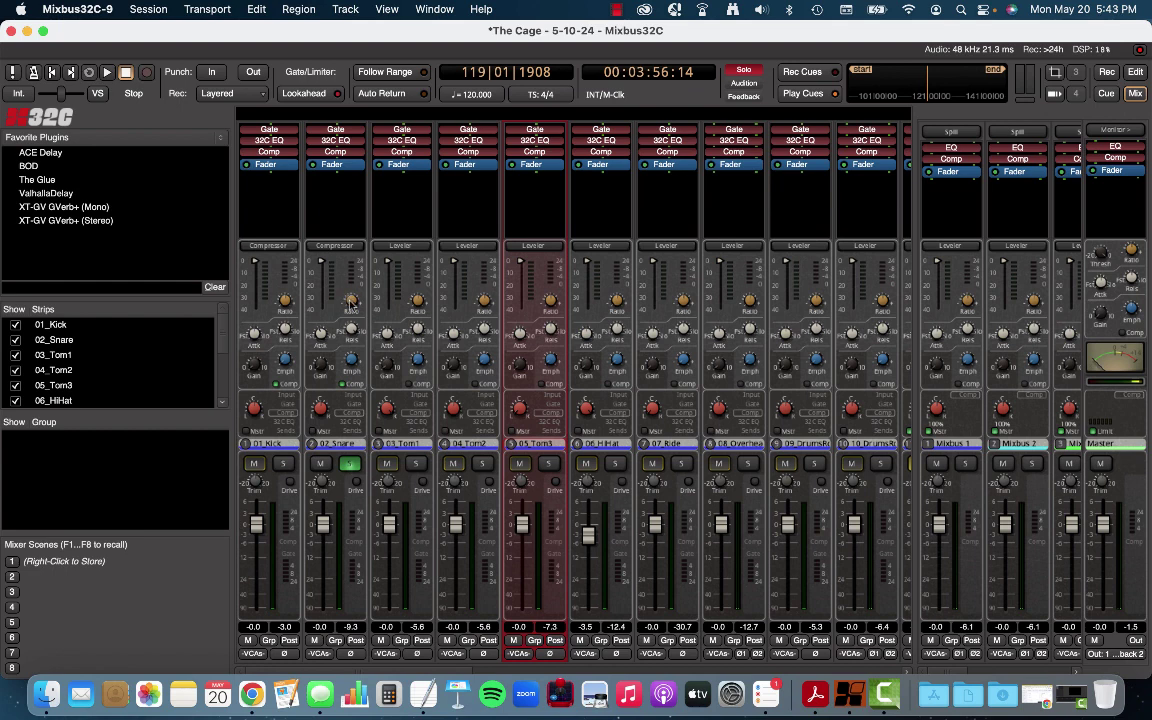
Step: Restart playback and raise the Snare compressor gain slightly above 0.0 dB
key(space)
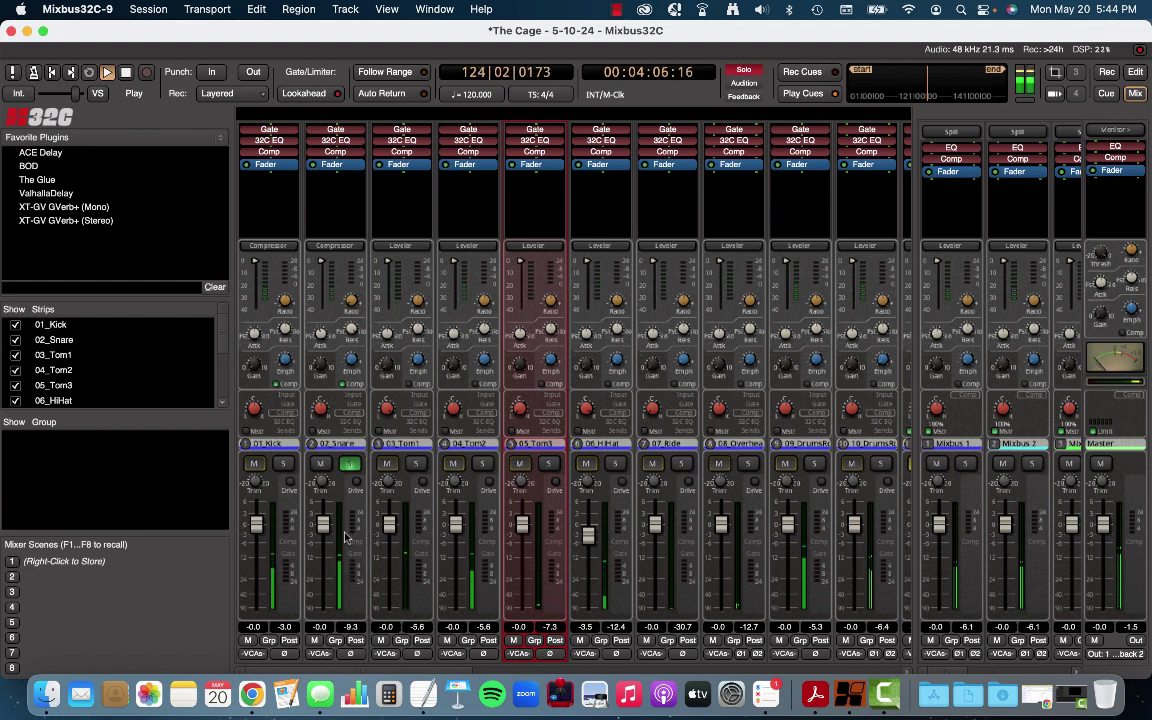
key(space)
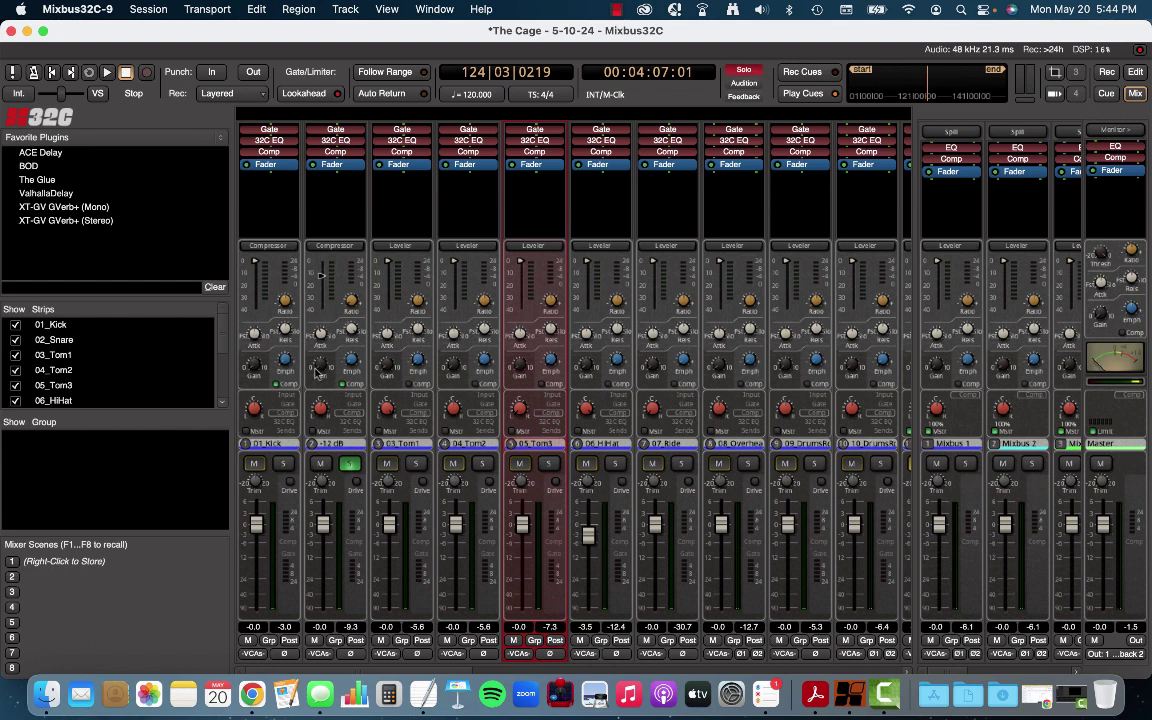
key(space)
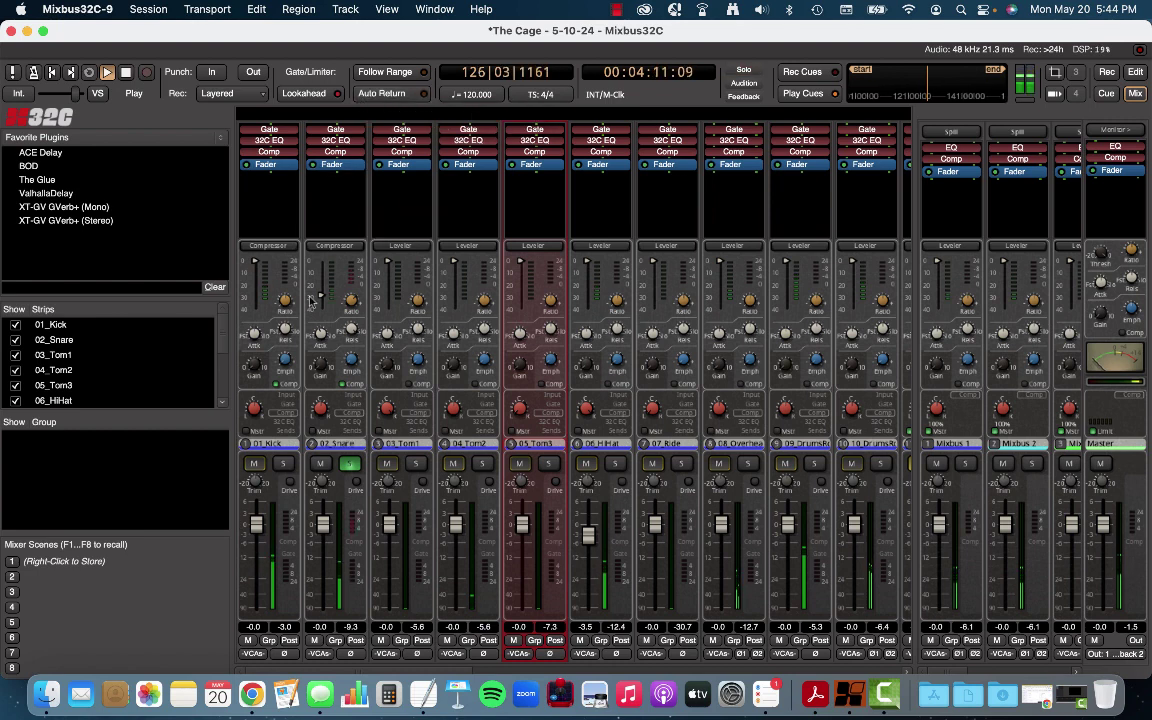
mouse_move(320, 369)
drag(320, 369, 319, 290)
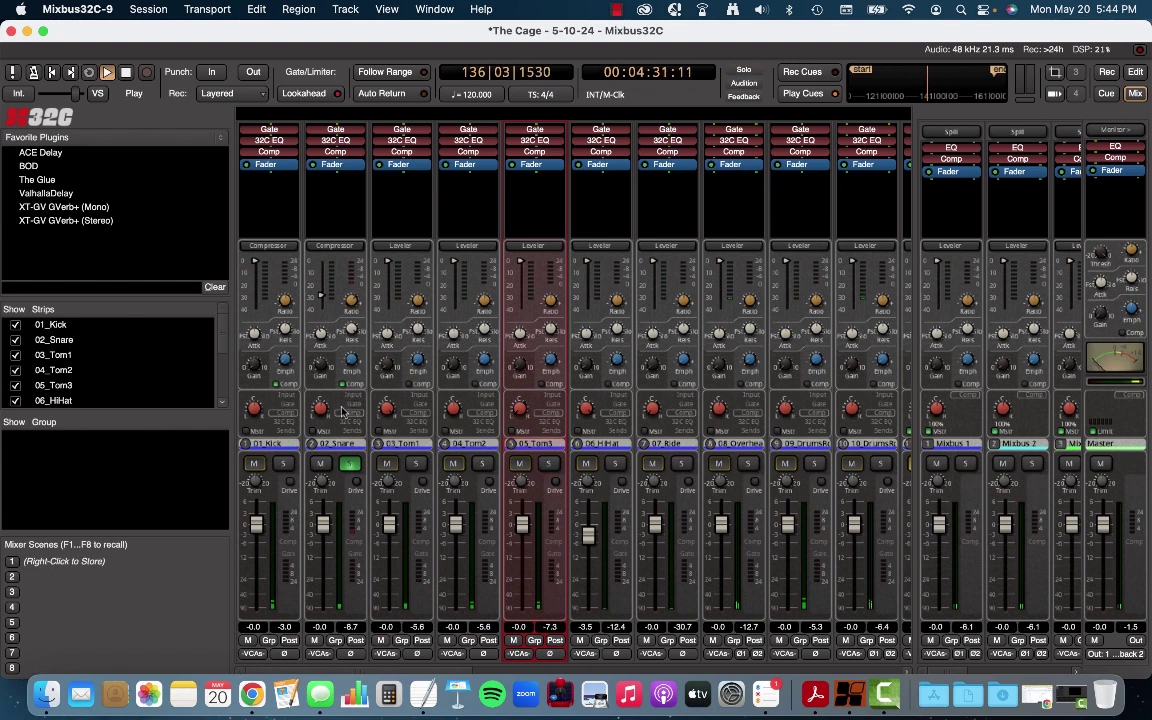
Step: Stop, move the playhead back to 00:02:52:26, and read the Snare threshold at 0.0 dB
key(space)
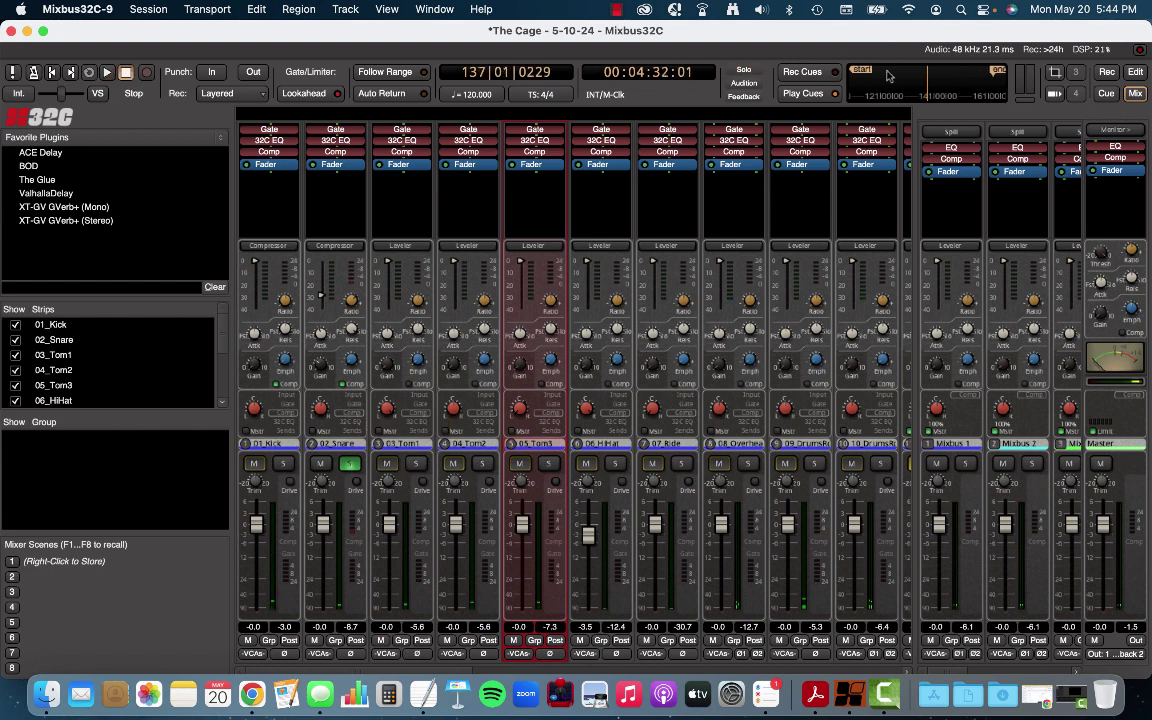
scroll(884, 80, up, 3)
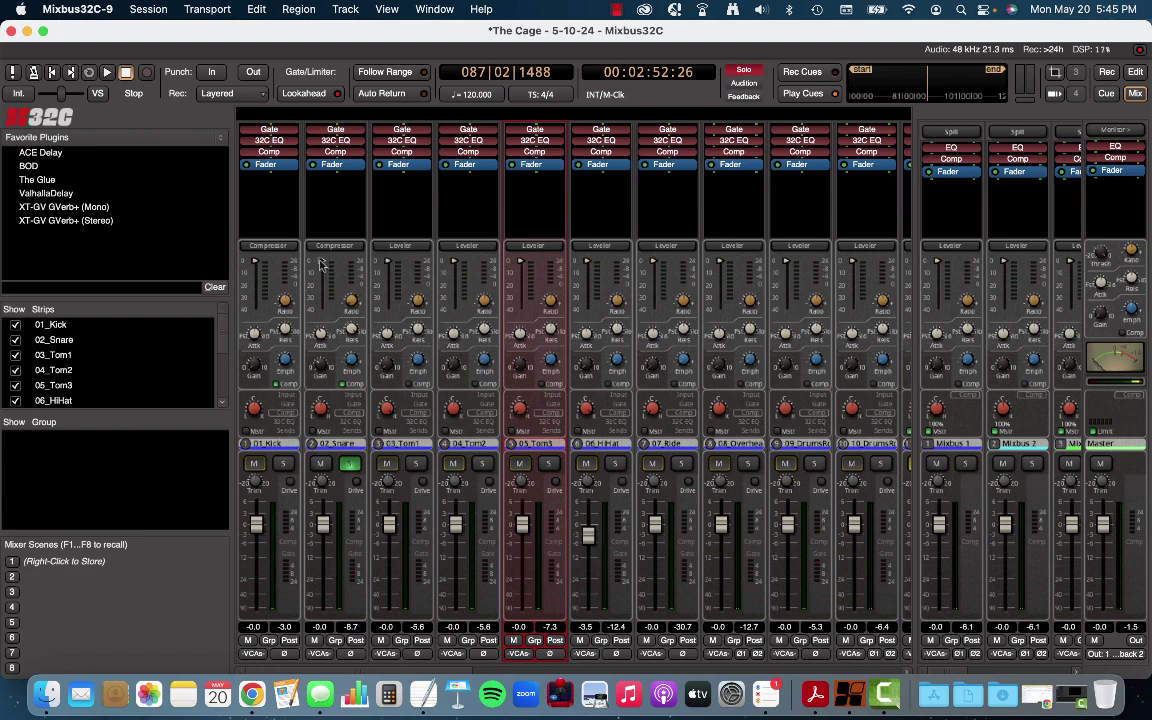
mouse_move(320, 263)
Step: Lower the Snare compressor threshold to about -7 dB, then -10 dB, stopping at 00:03:13:10
key(space)
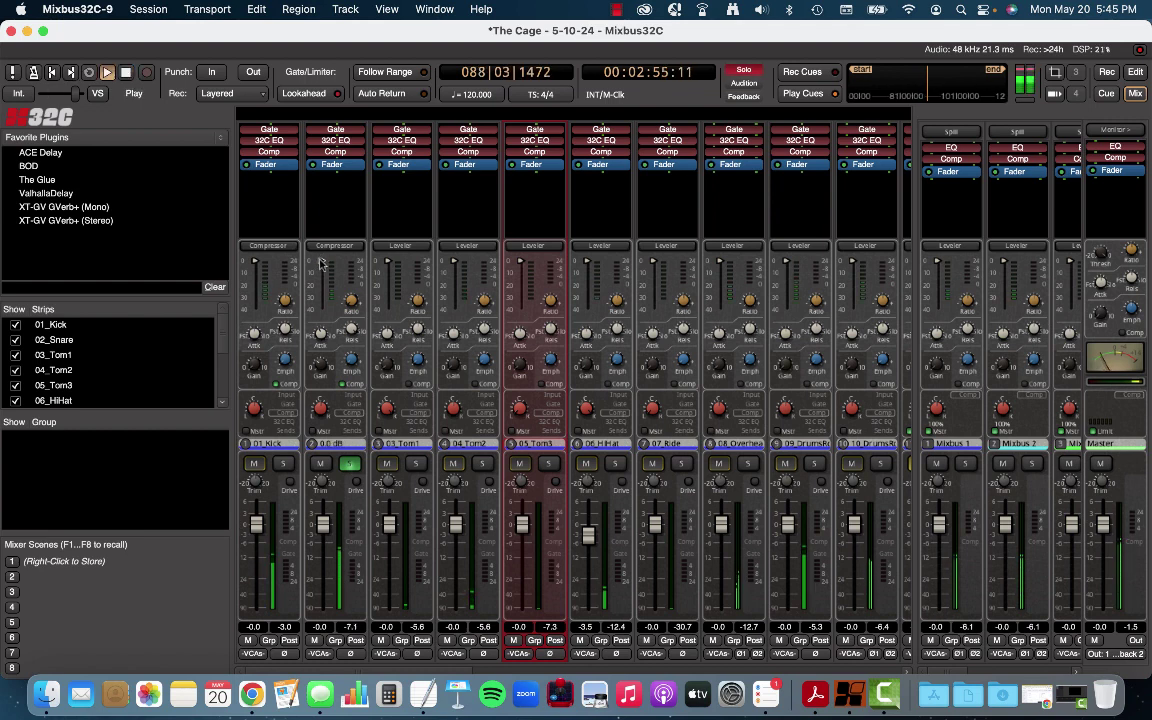
drag(320, 262, 352, 277)
key(space)
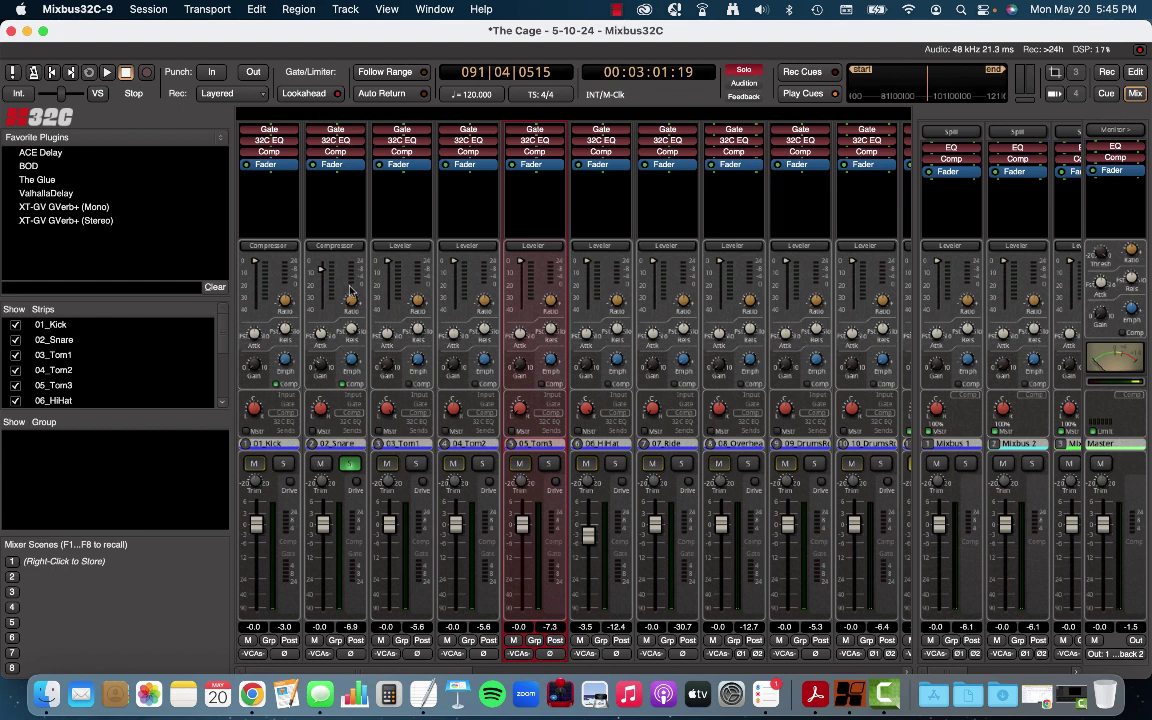
mouse_move(320, 272)
scroll(320, 280, down, 1)
key(space)
drag(320, 275, 313, 363)
key(space)
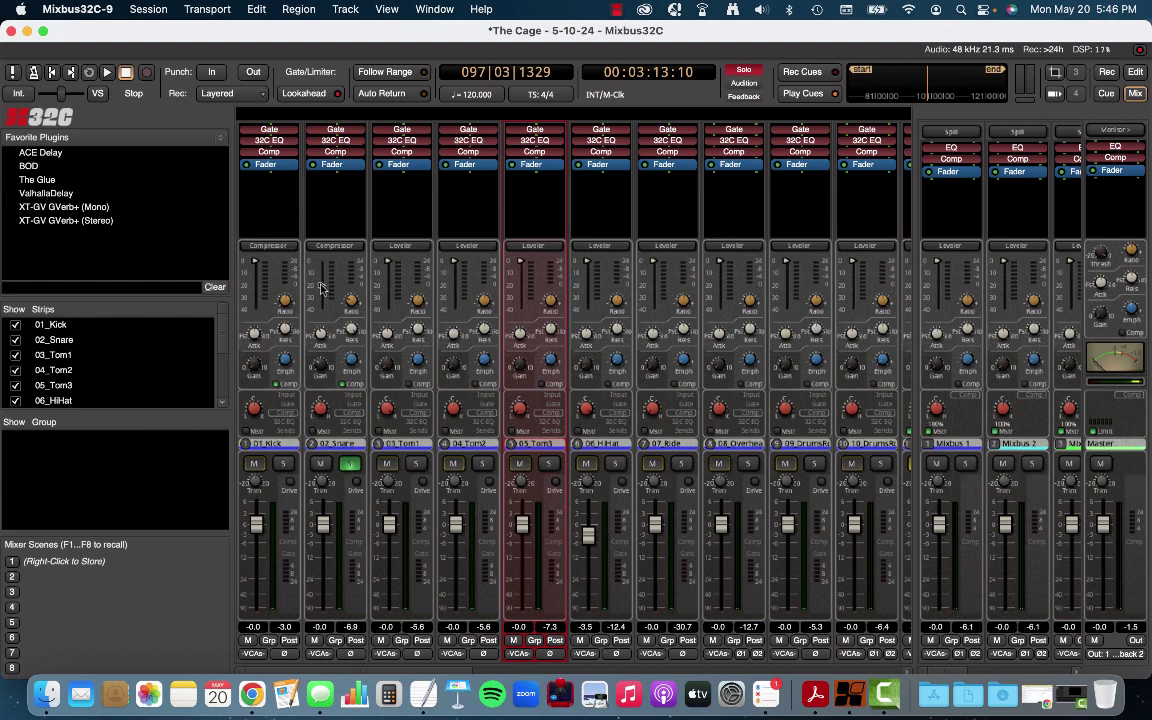
Step: Resume playback and confirm the snare compressor threshold reads -20 dB
key(space)
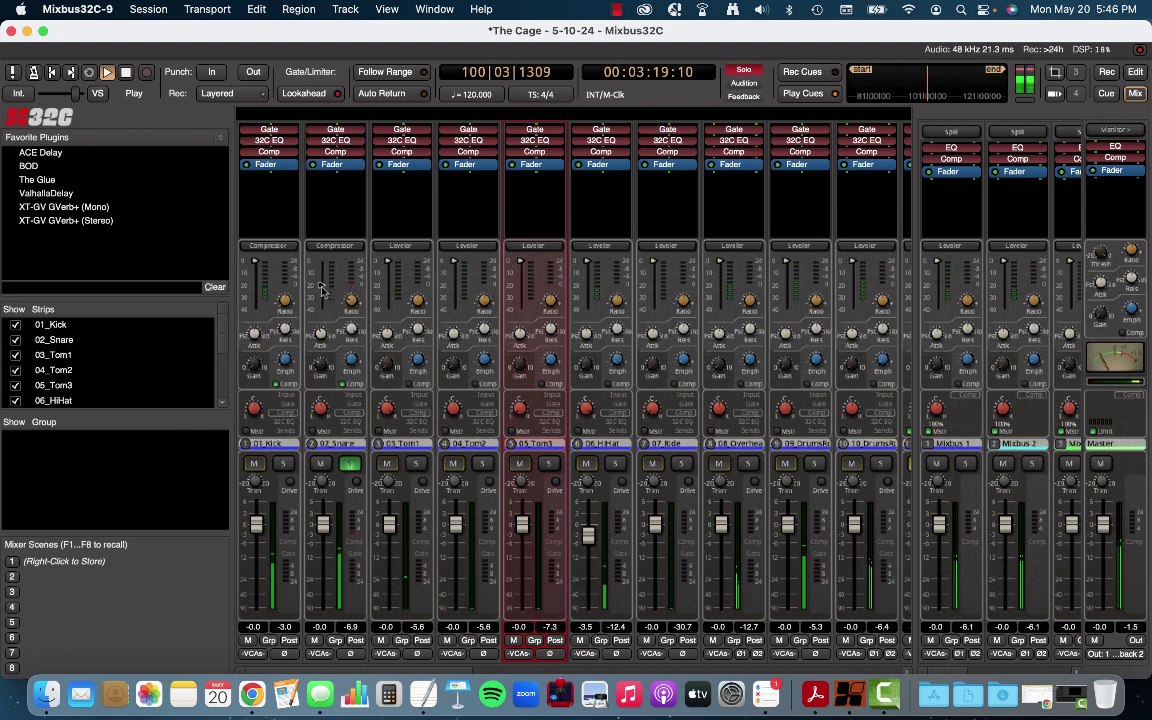
mouse_move(320, 289)
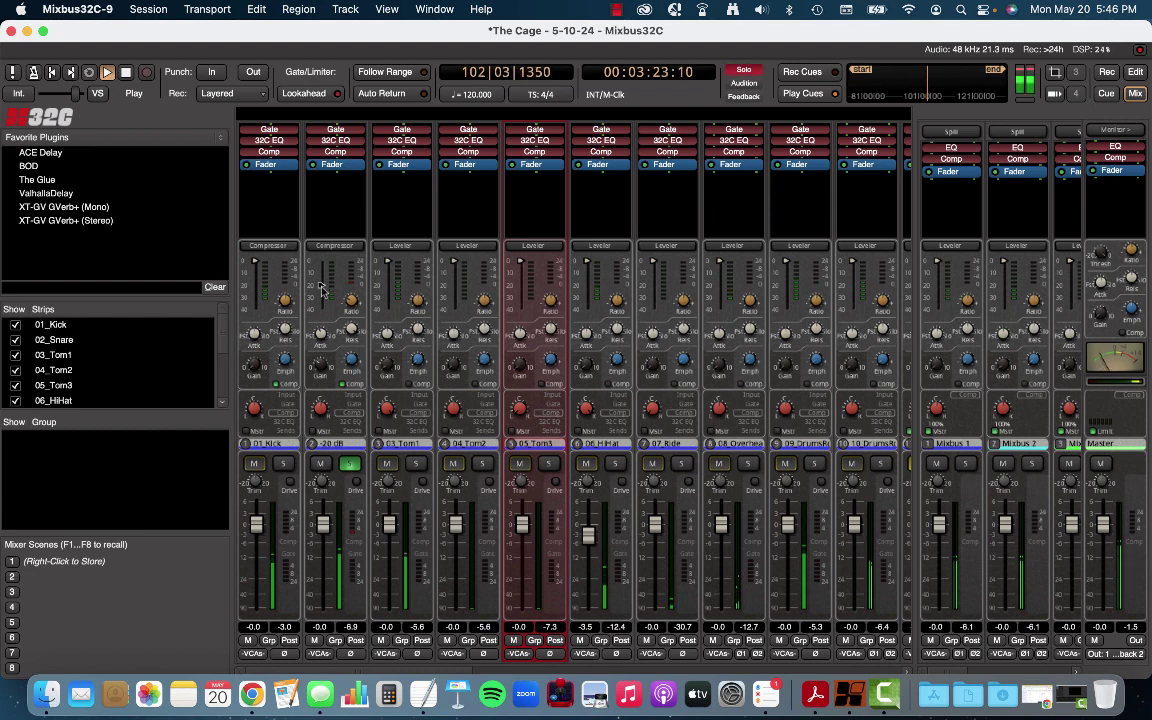
Step: Pull the snare compressor threshold down step by step from -20 dB to about -40 dB while playing
scroll(321, 298, down, 1)
scroll(321, 300, down, 1)
scroll(321, 305, down, 1)
scroll(322, 315, down, 1)
scroll(322, 325, down, 1)
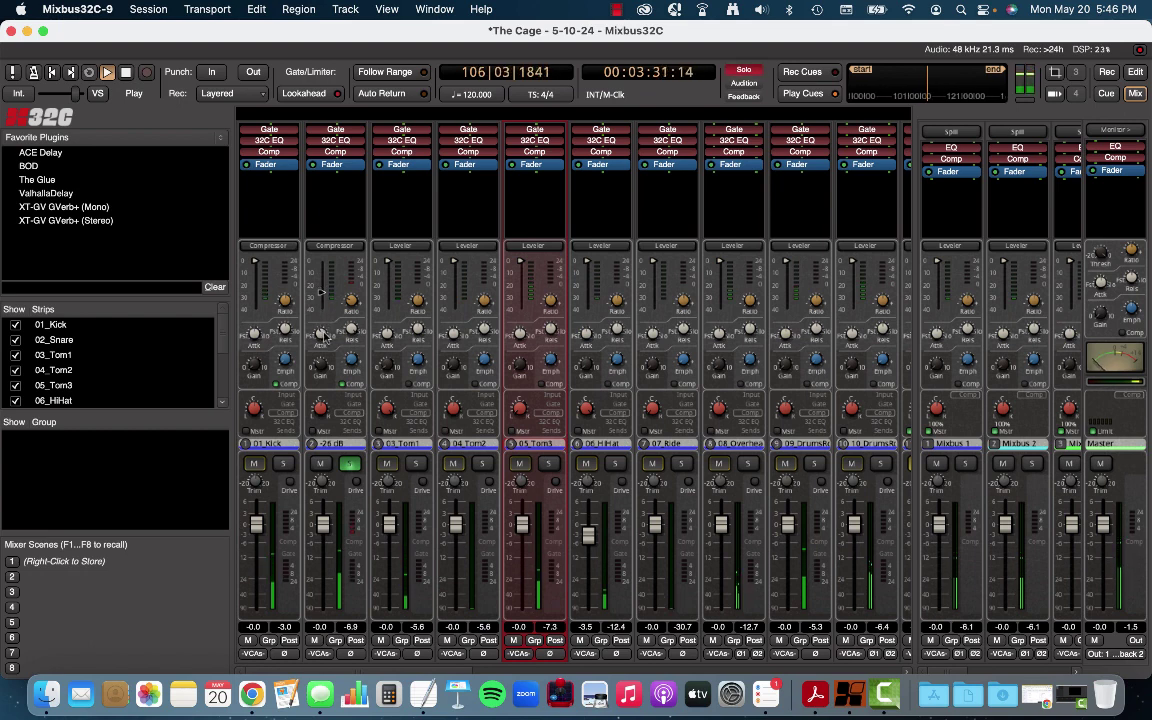
scroll(322, 340, down, 3)
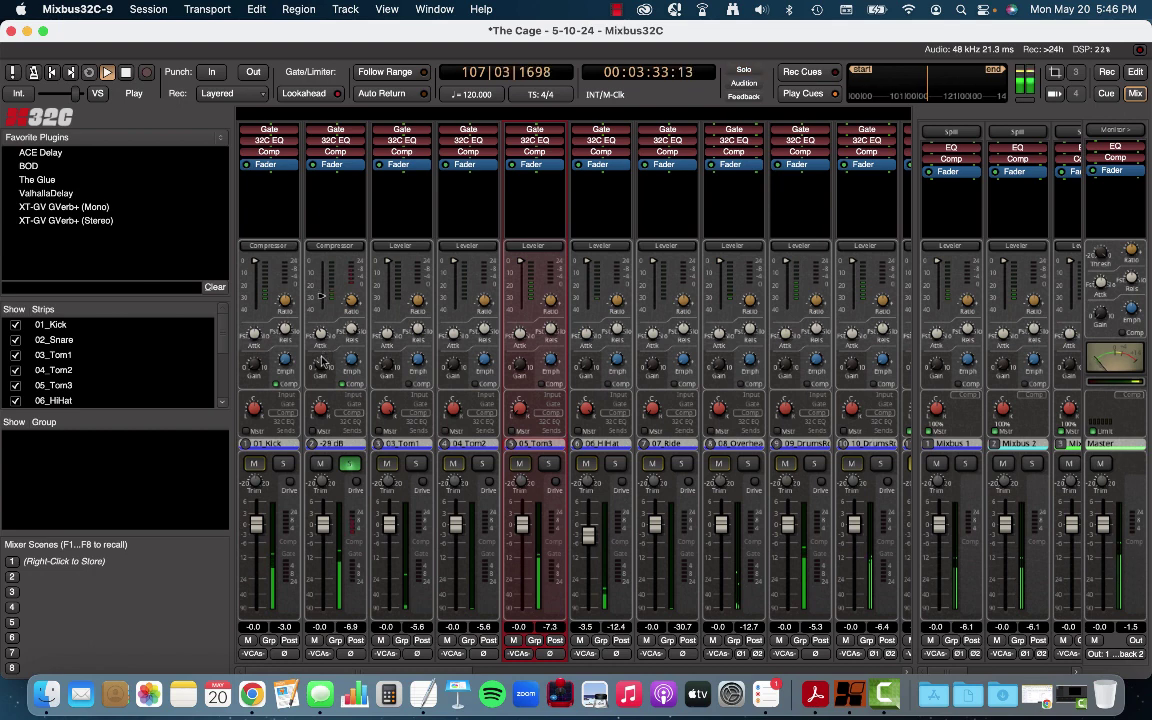
scroll(321, 364, down, 1)
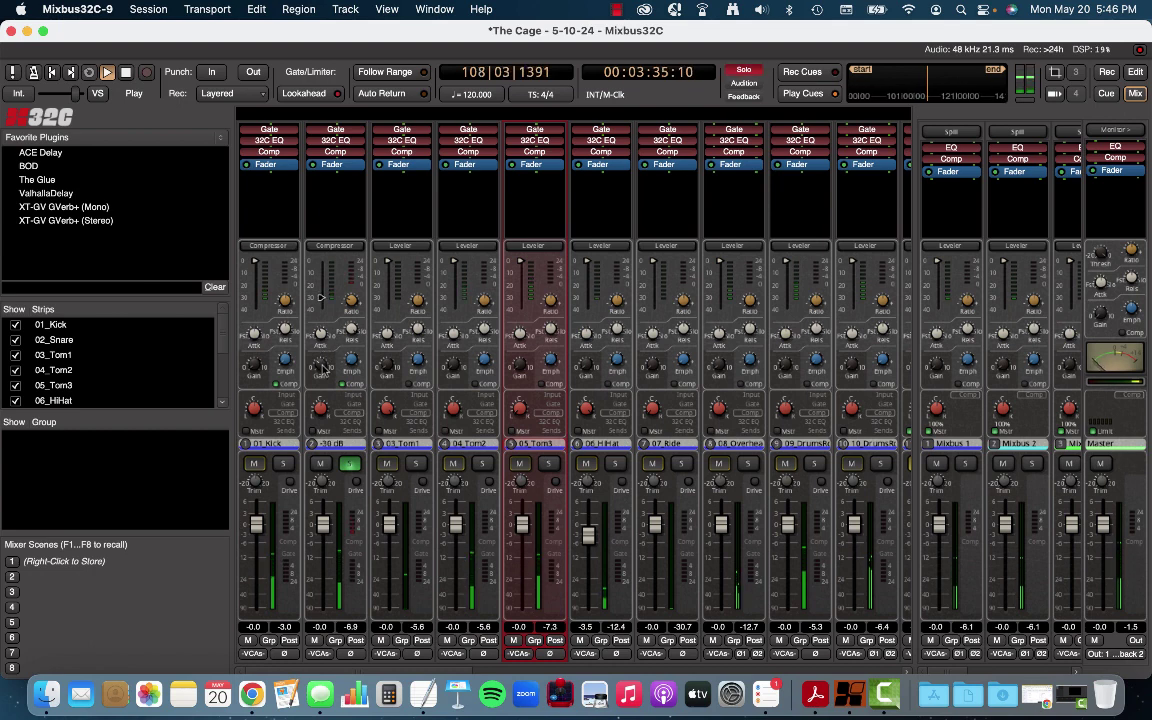
scroll(321, 364, down, 3)
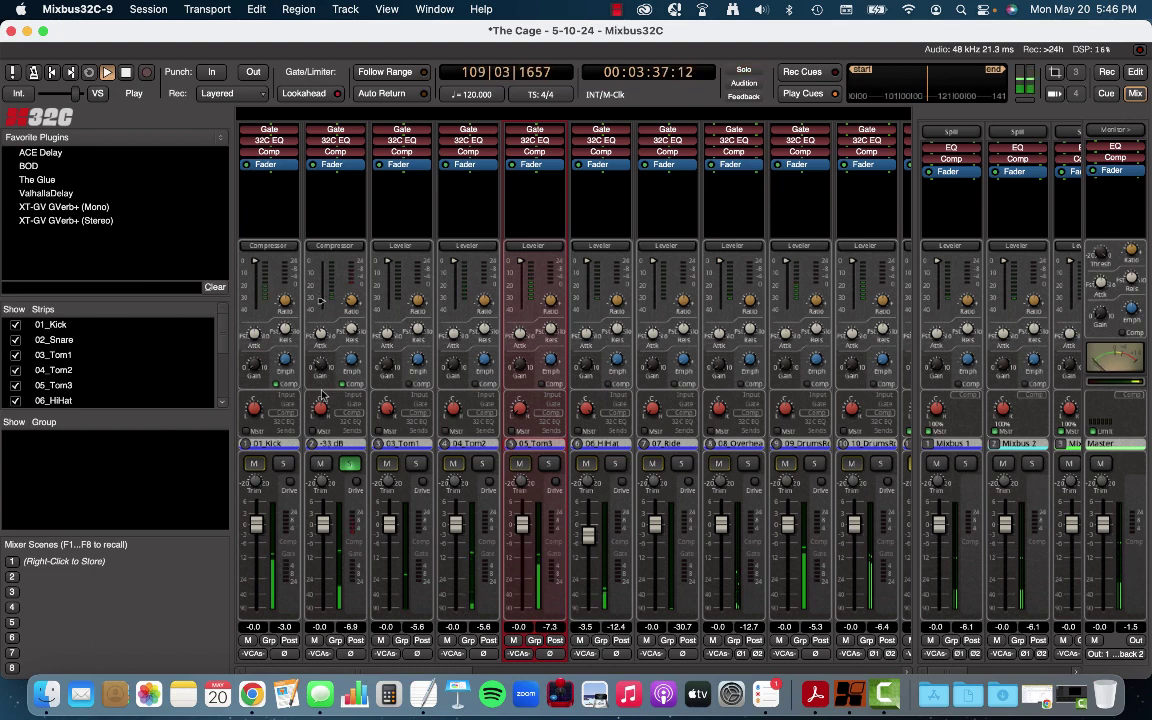
scroll(321, 397, down, 2)
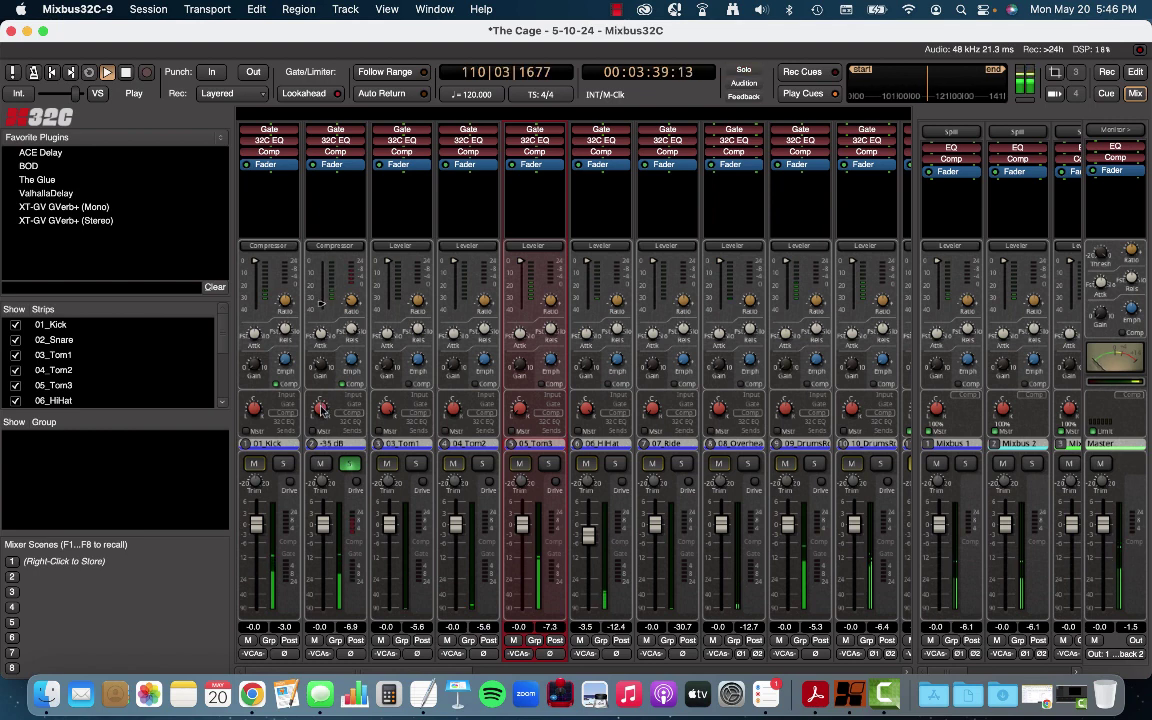
scroll(321, 410, down, 4)
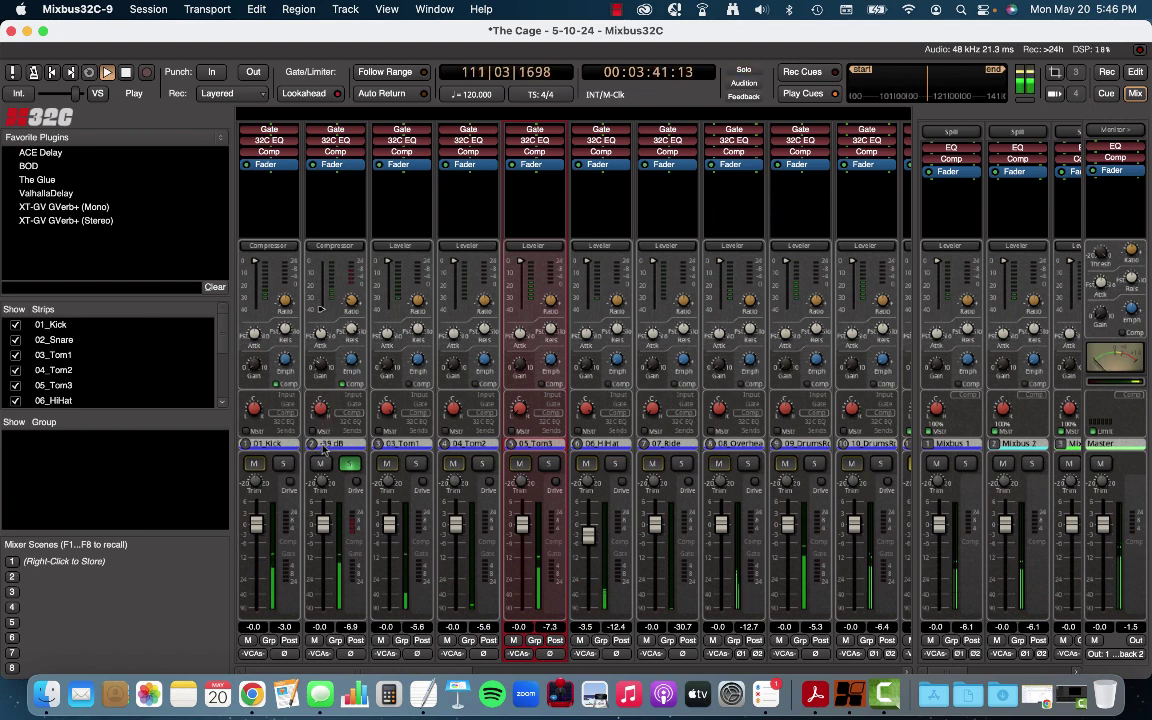
scroll(320, 408, down, 1)
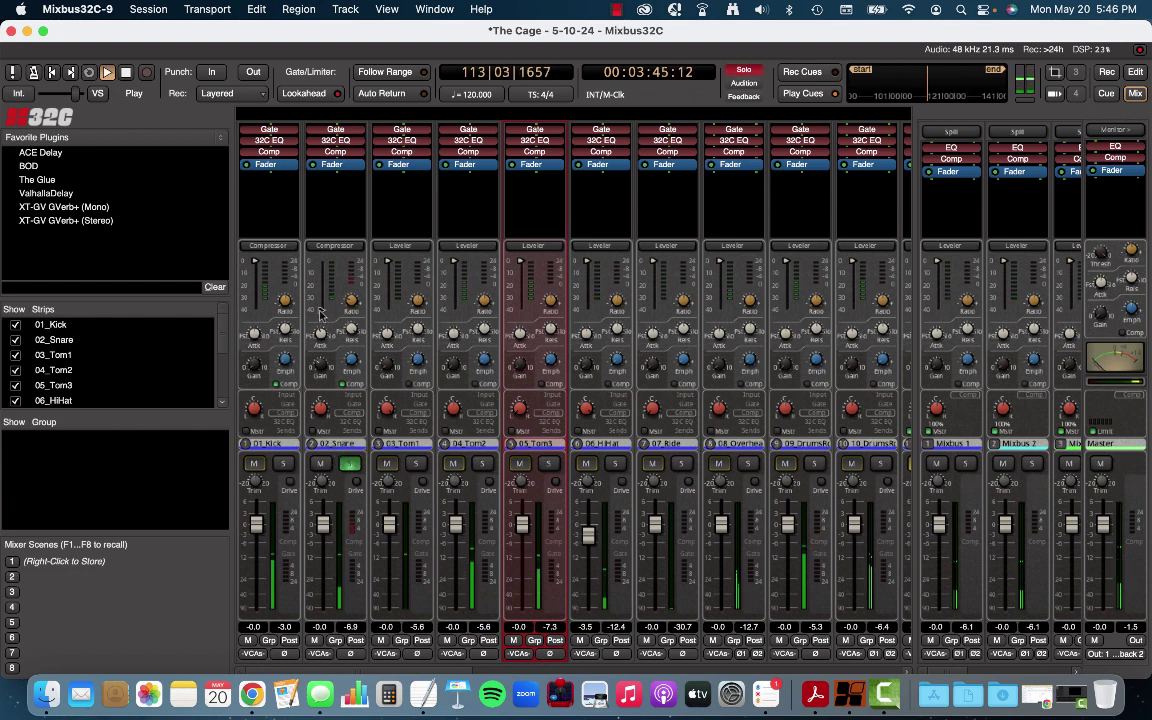
scroll(320, 313, down, 1)
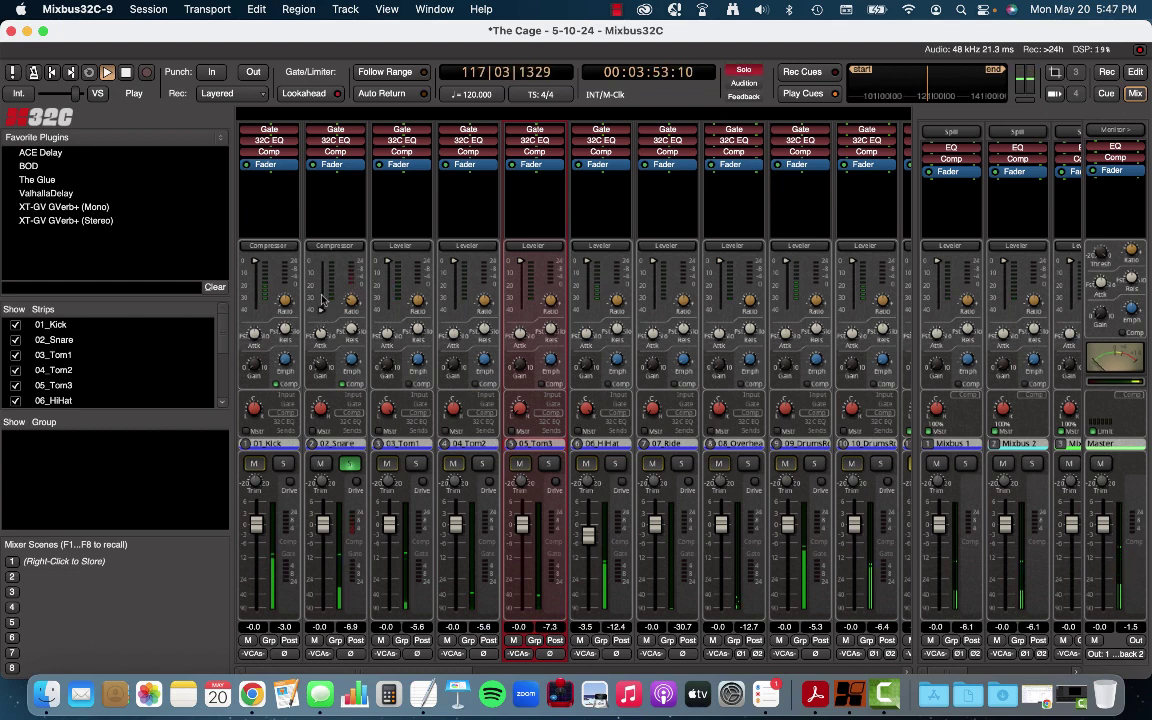
Step: Stop playback, bring the snare threshold back up to about -21 dB, and resume playing
key(space)
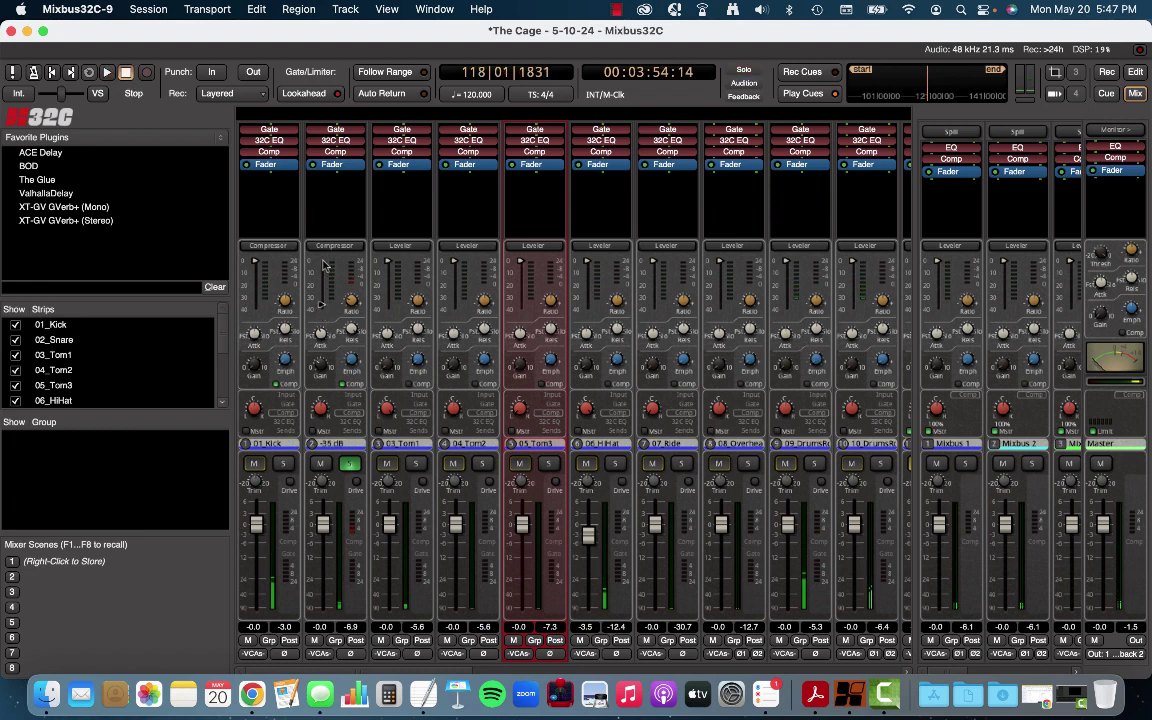
scroll(320, 268, up, 5)
scroll(321, 283, up, 1)
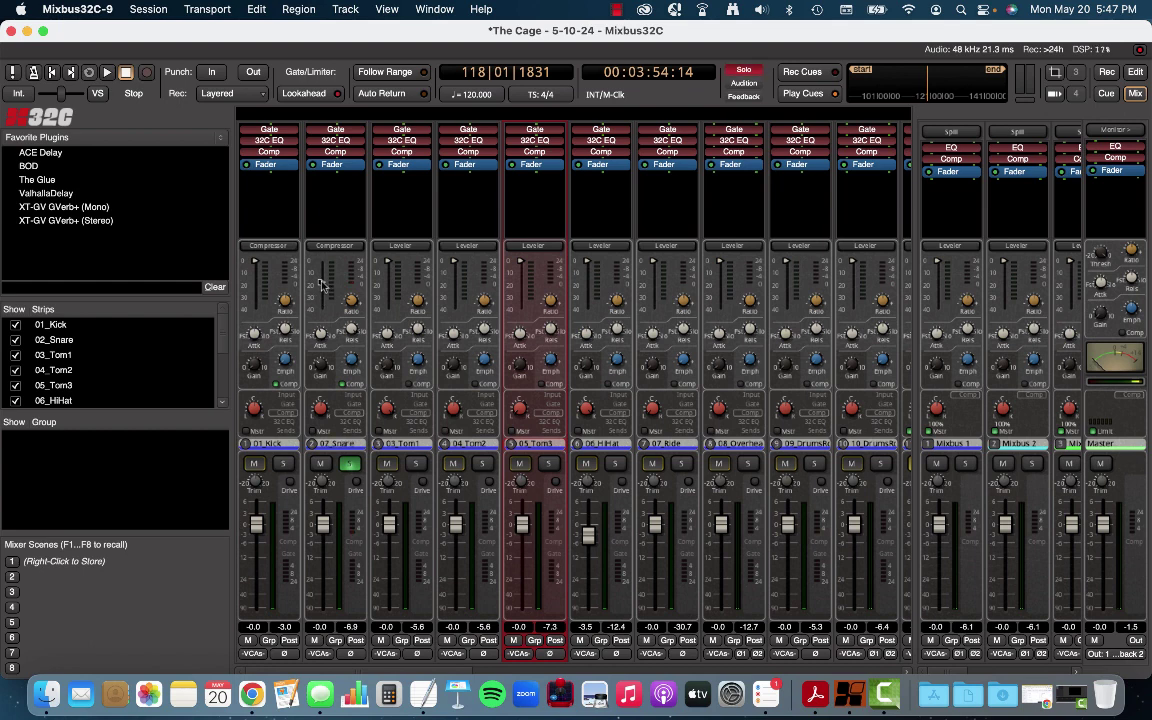
scroll(321, 284, down, 1)
key(space)
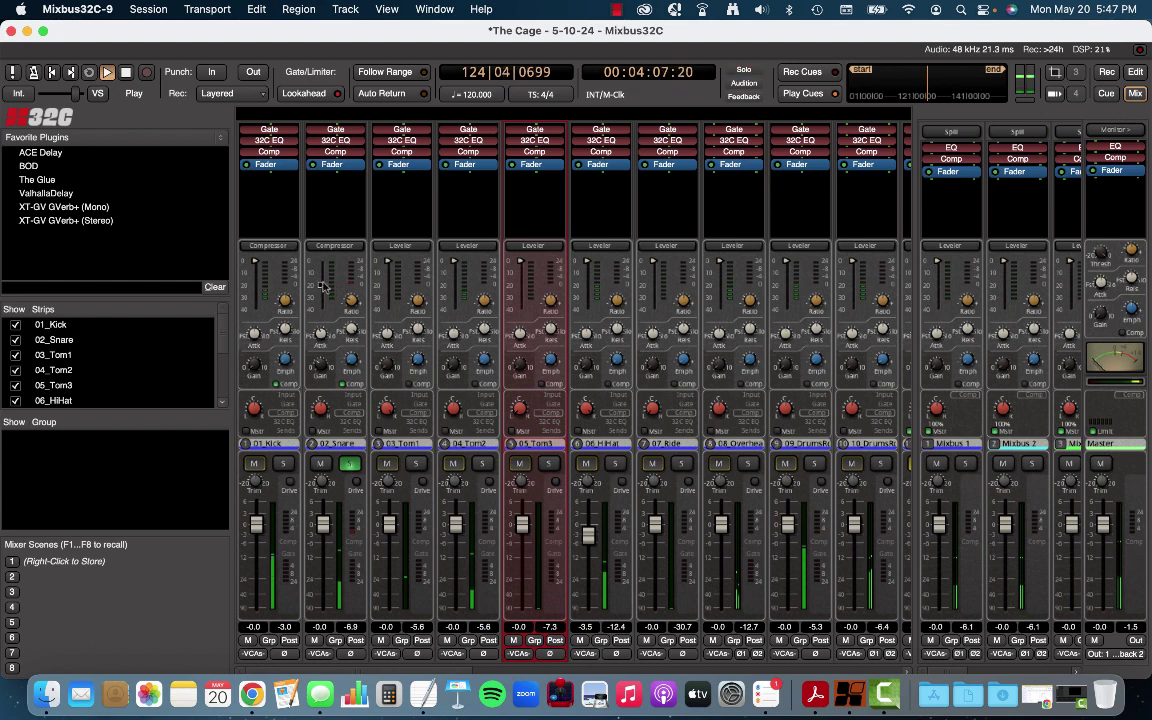
mouse_move(321, 290)
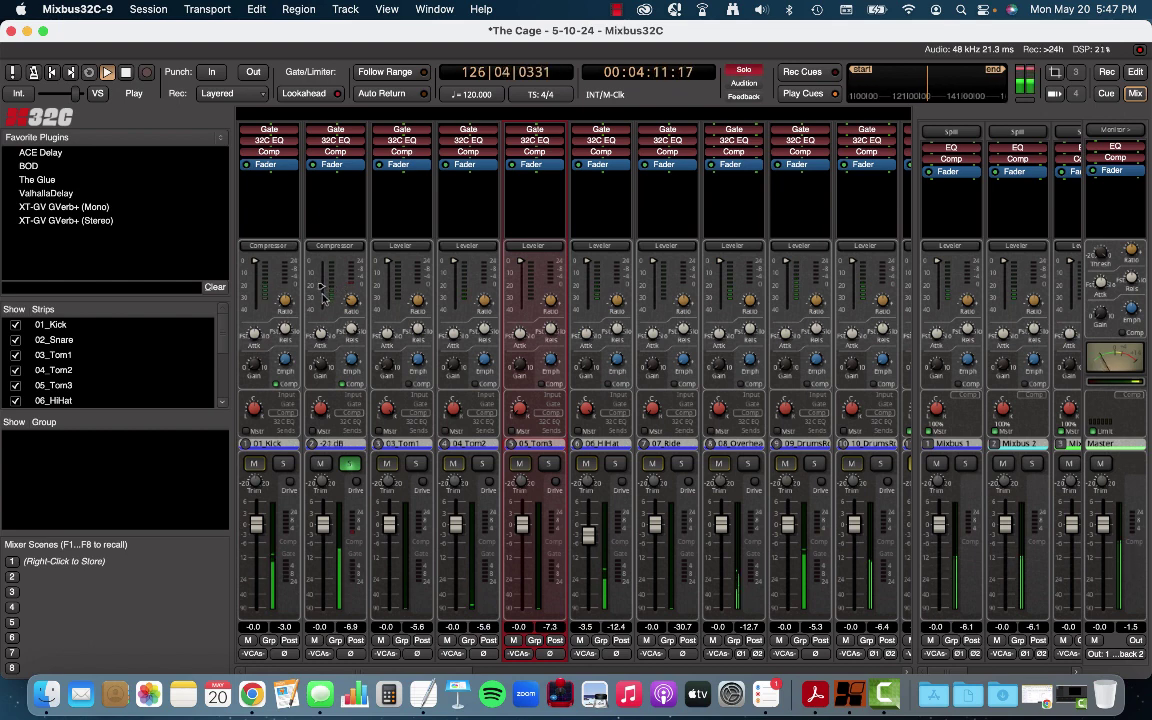
Step: Fine-tune the snare compressor threshold from -24 dB to -21 dB, then stop playback
mouse_move(322, 297)
mouse_down()
mouse_move(323, 325)
mouse_move(324, 296)
mouse_up()
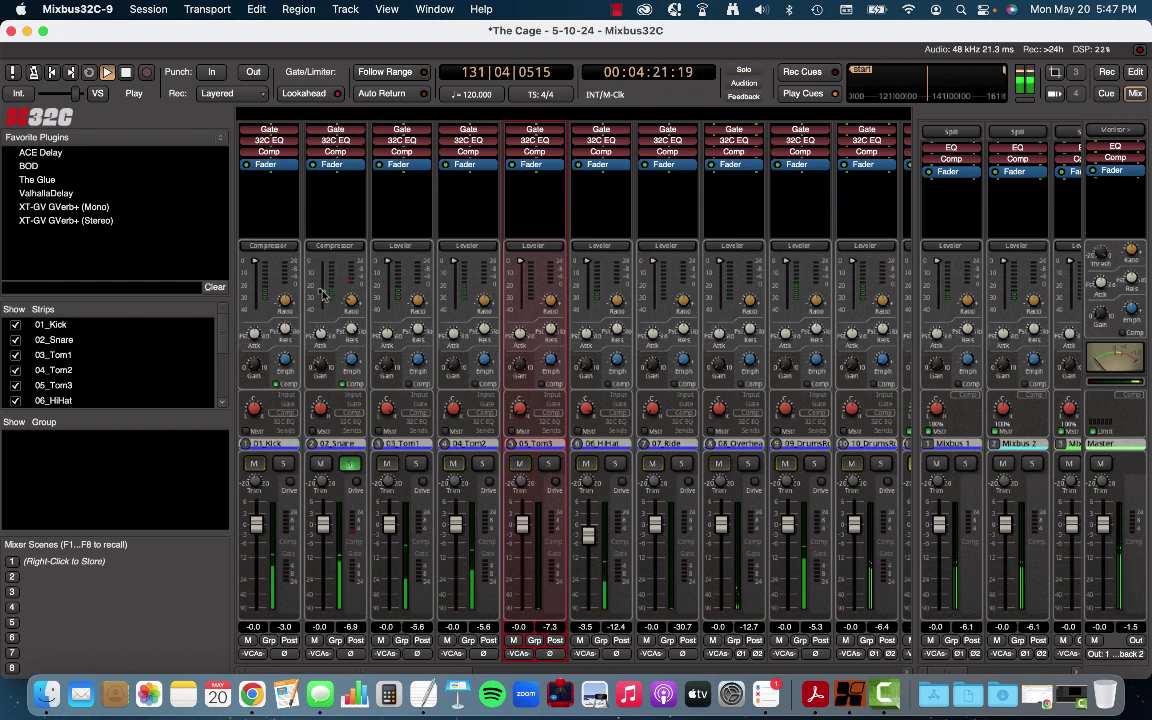
drag(322, 290, 328, 273)
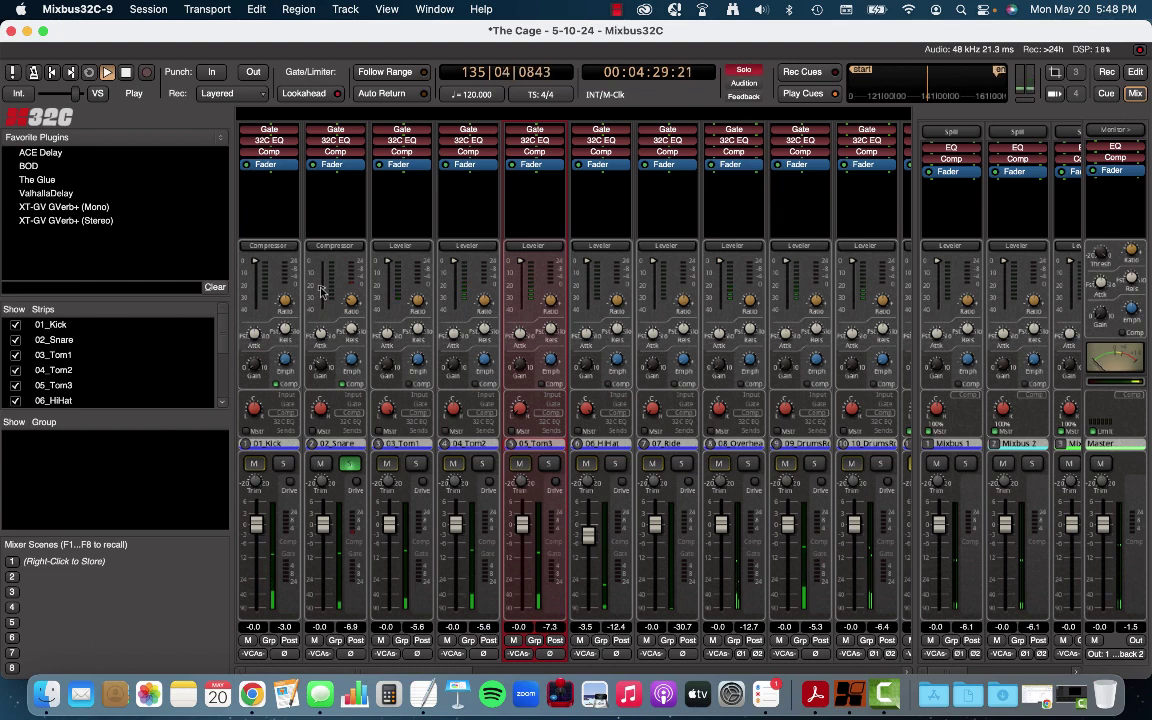
key(space)
Step: Rewind to bar 47 and audition the compressed snare, then stop
scroll(903, 84, up, 1)
scroll(903, 82, up, 3)
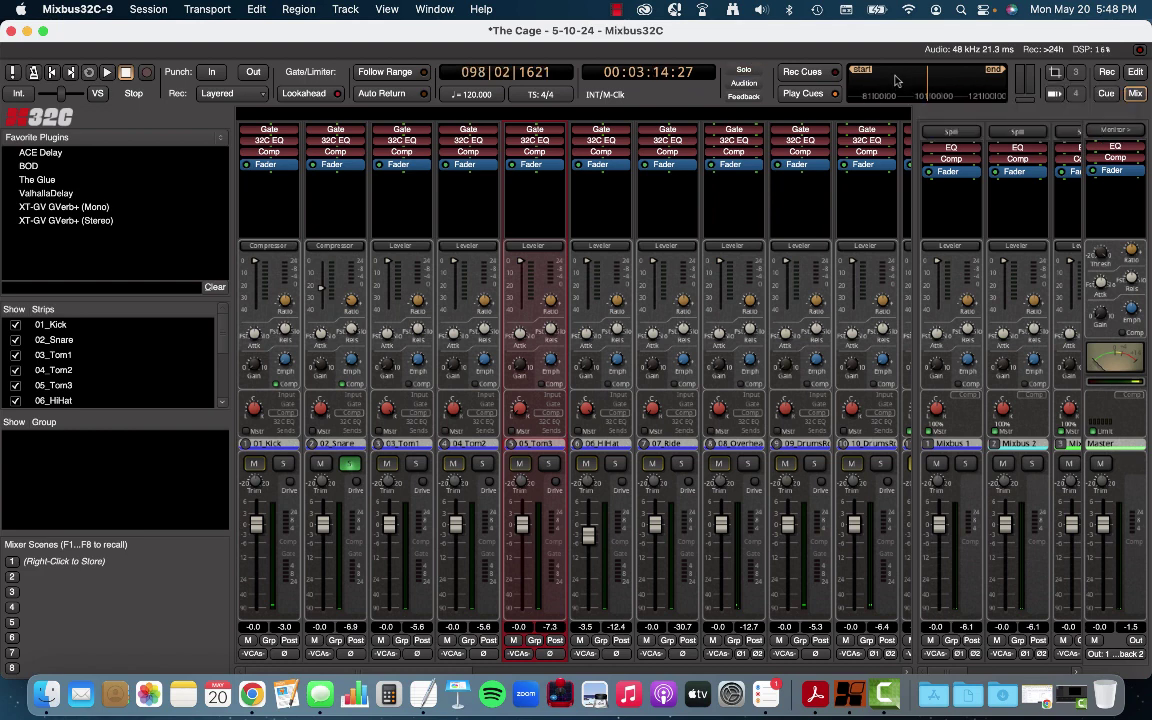
scroll(897, 81, up, 1)
scroll(895, 78, up, 2)
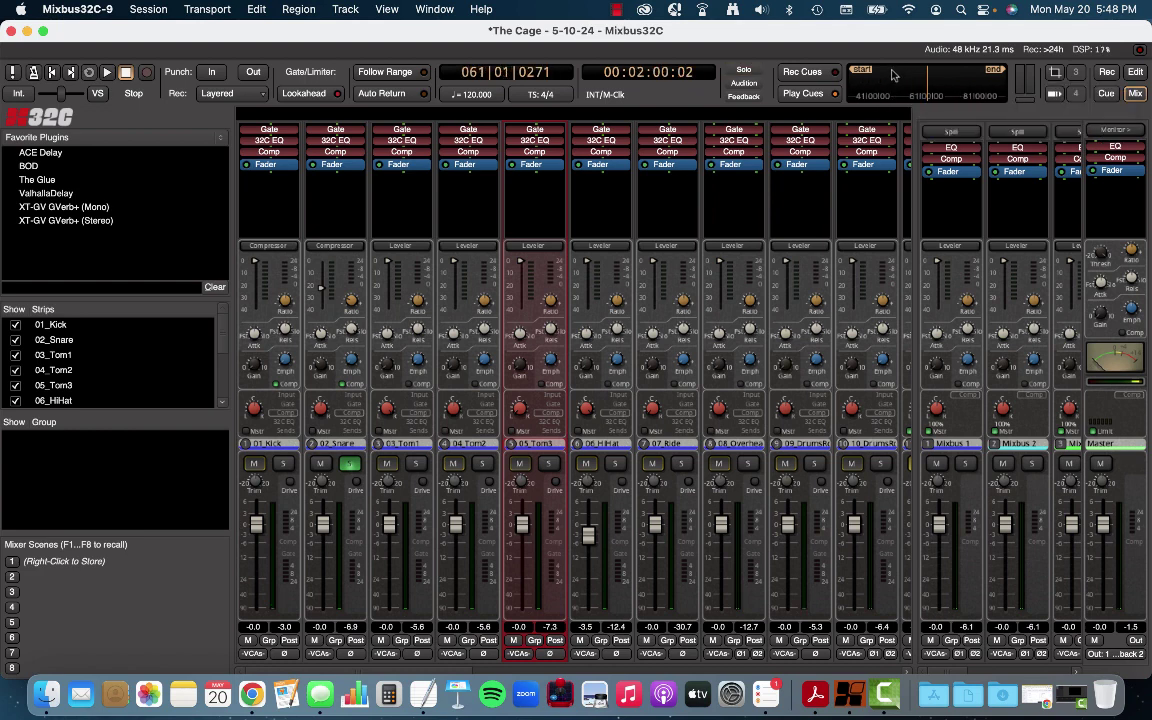
scroll(893, 75, up, 1)
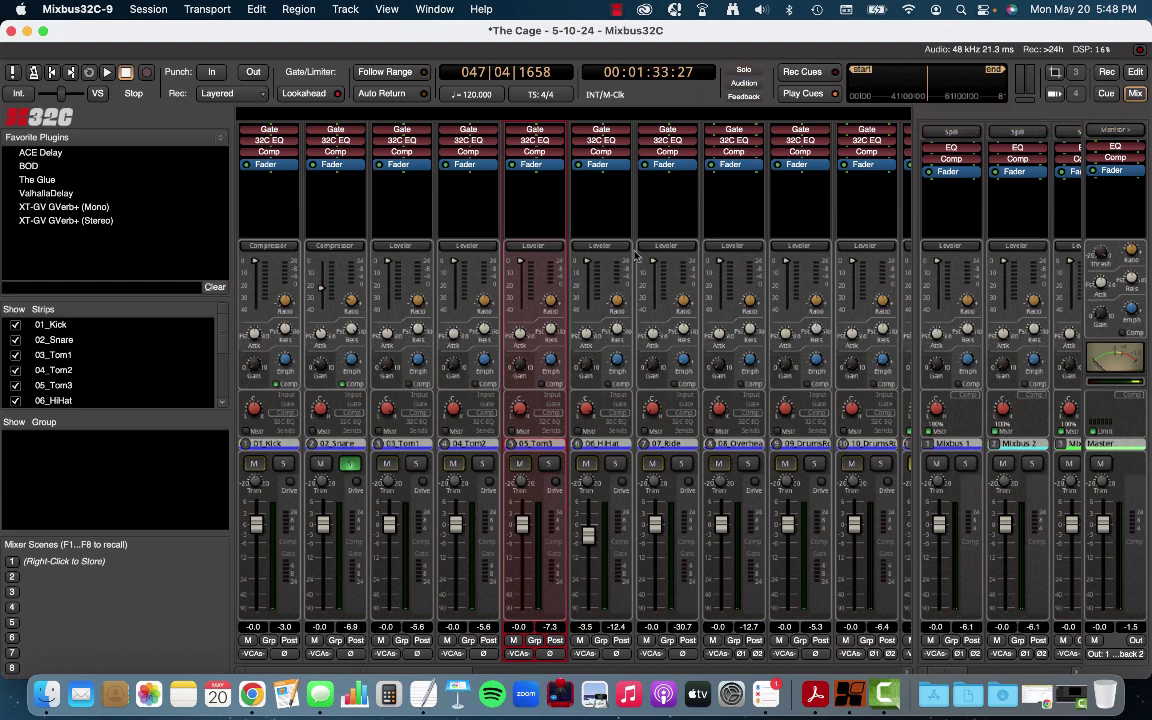
key(space)
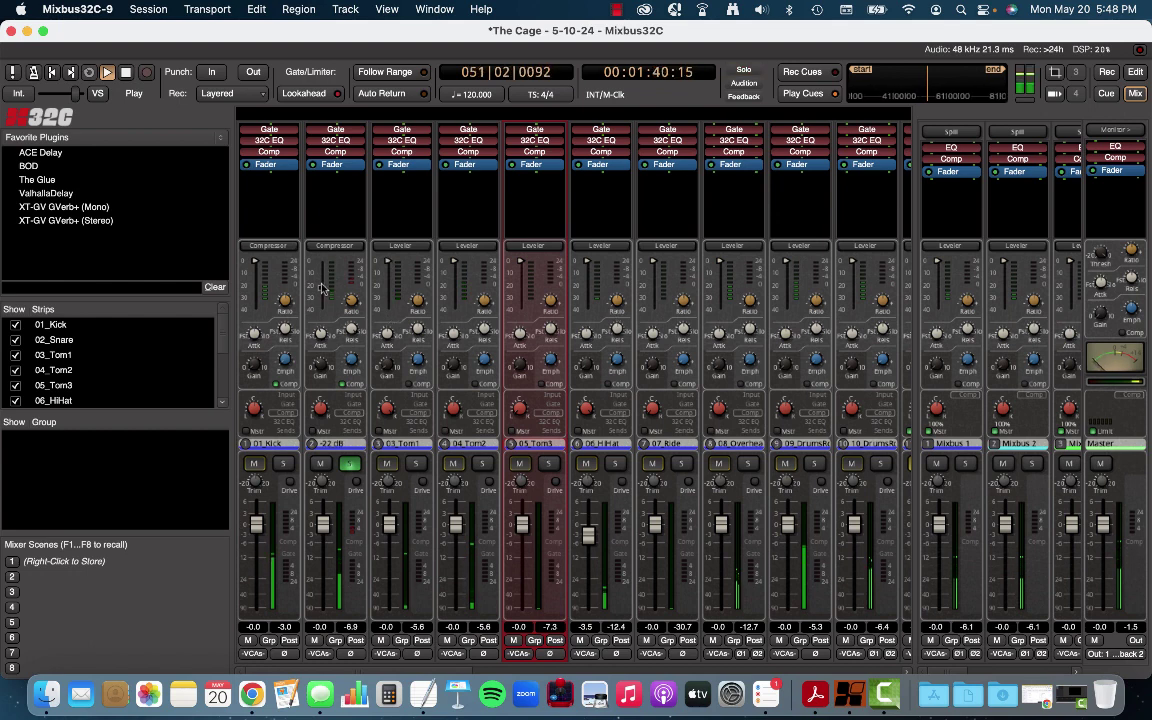
mouse_move(322, 282)
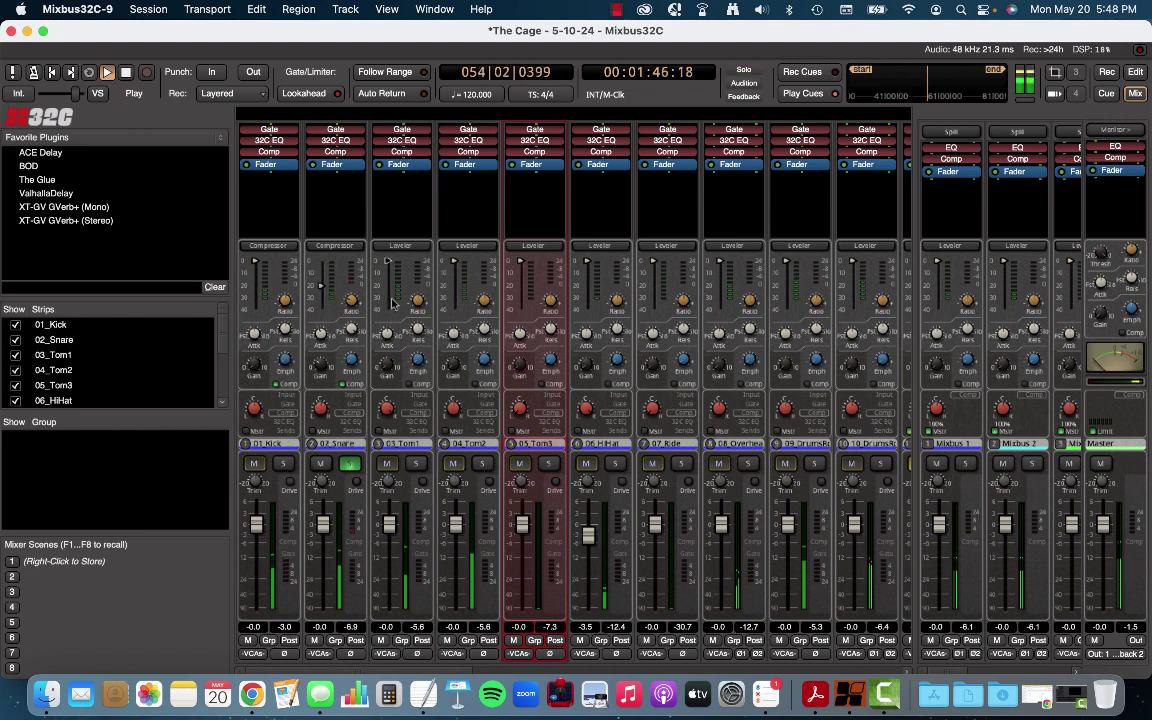
key(space)
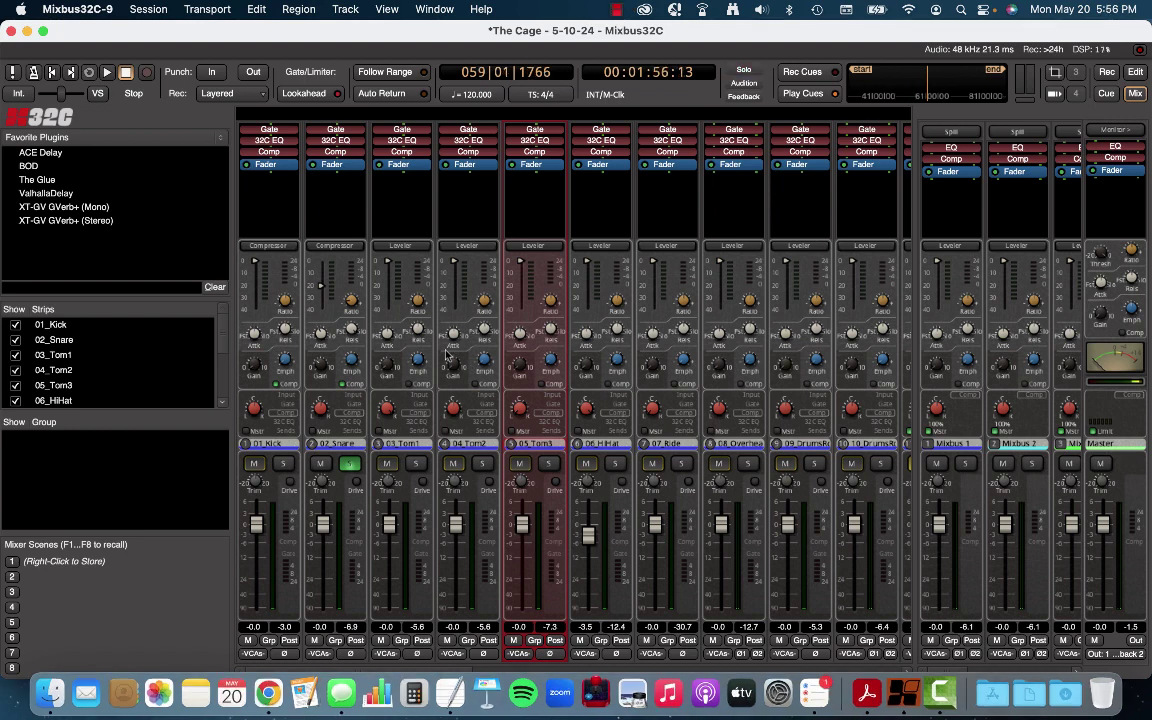
Step: Check the snare Ratio knob at 2.0 and briefly play the song to hear it
mouse_move(354, 302)
key(space)
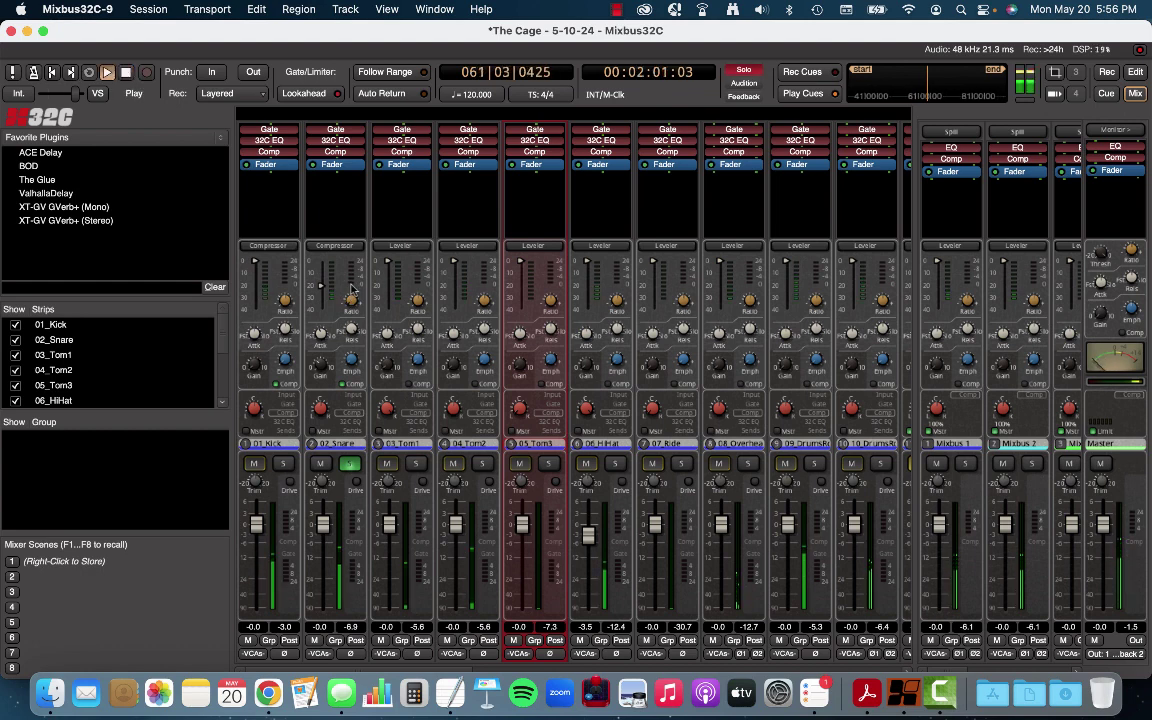
key(space)
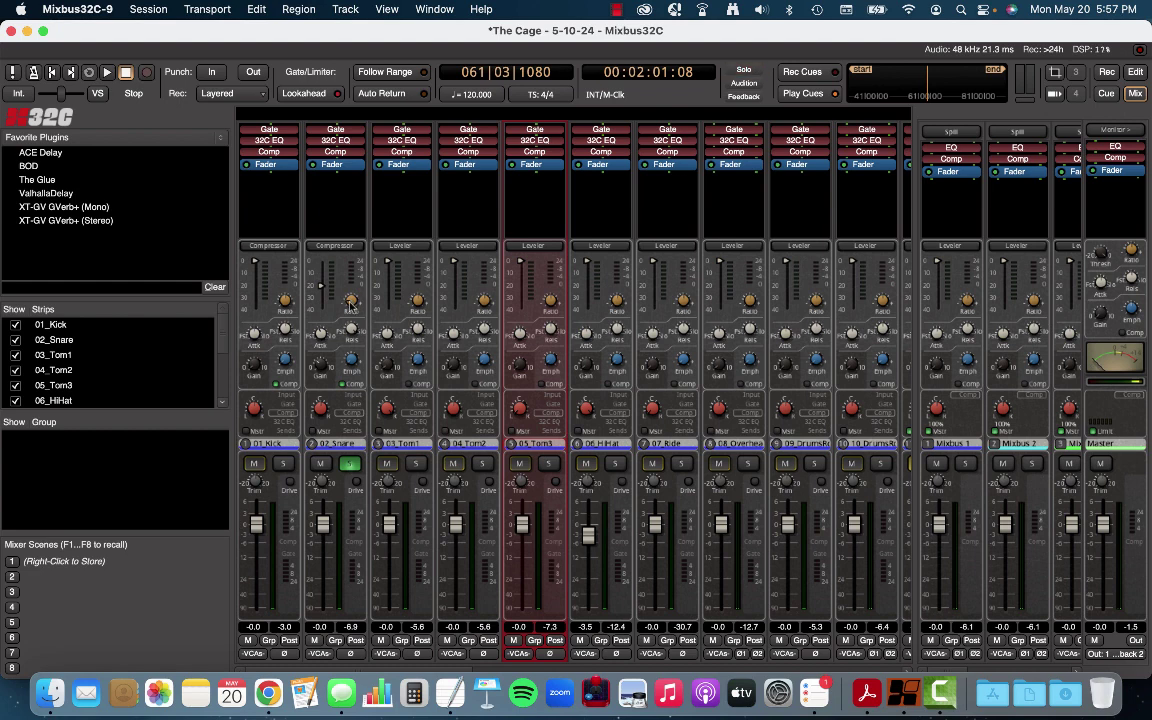
Step: Audition the snare, raise its compressor ratio to 2.5, and listen again
key(space)
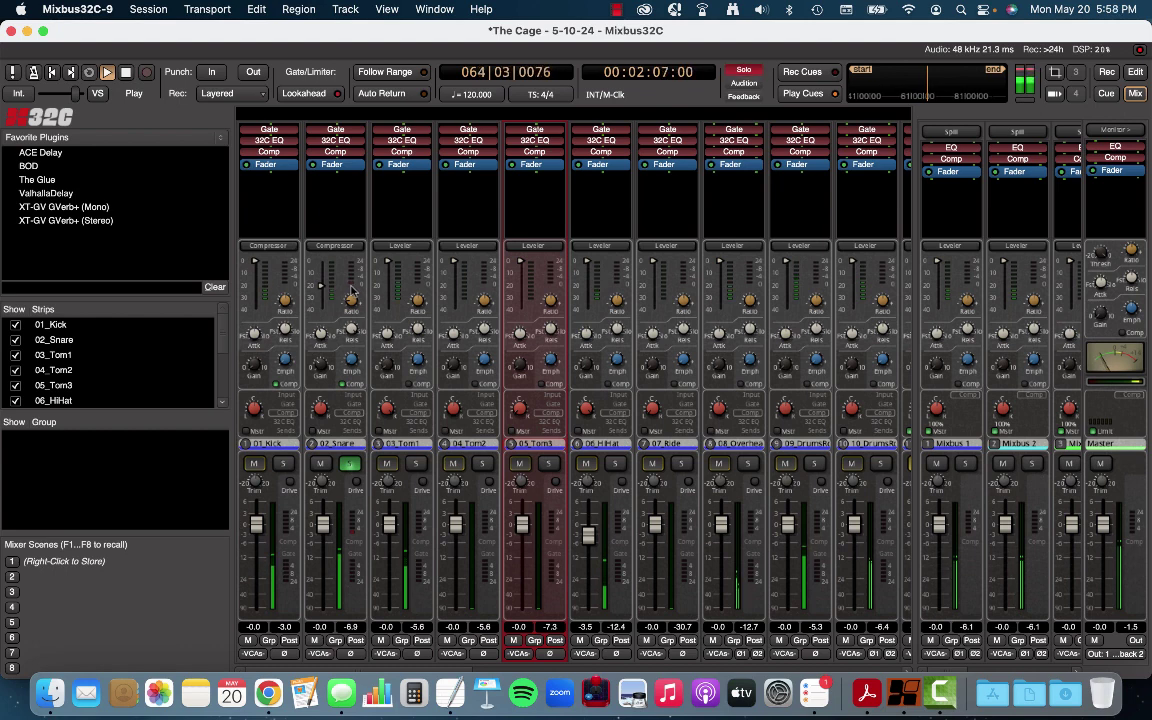
key(space)
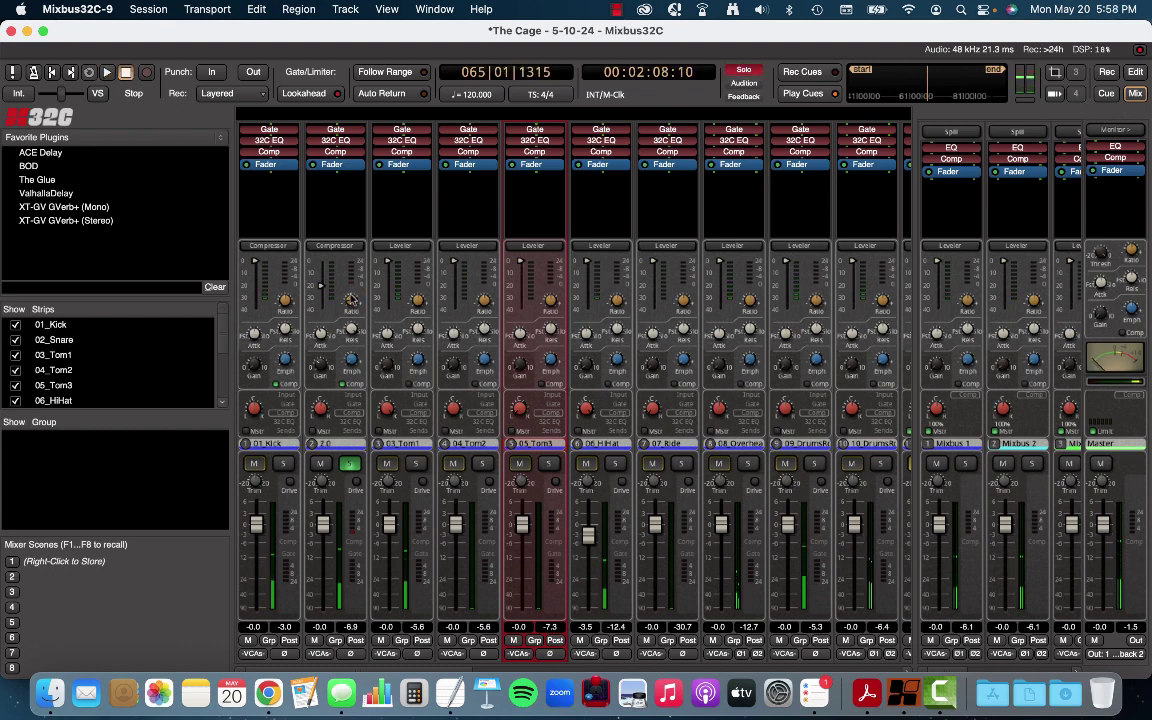
drag(352, 300, 352, 290)
key(space)
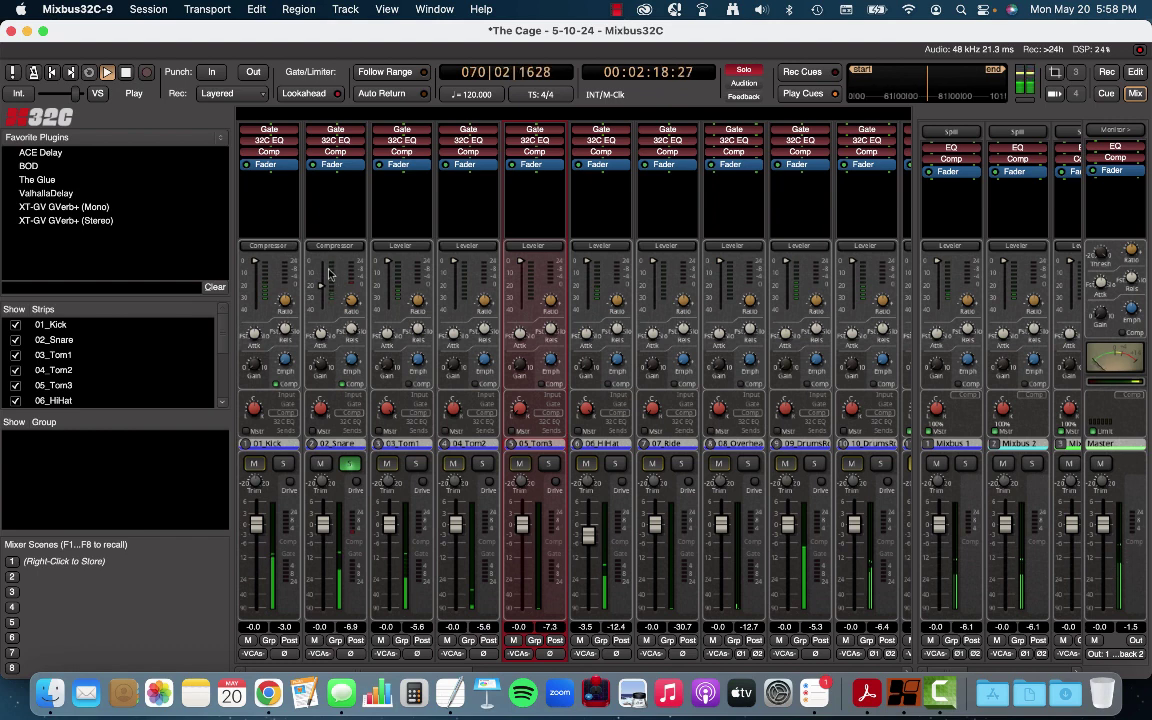
key(space)
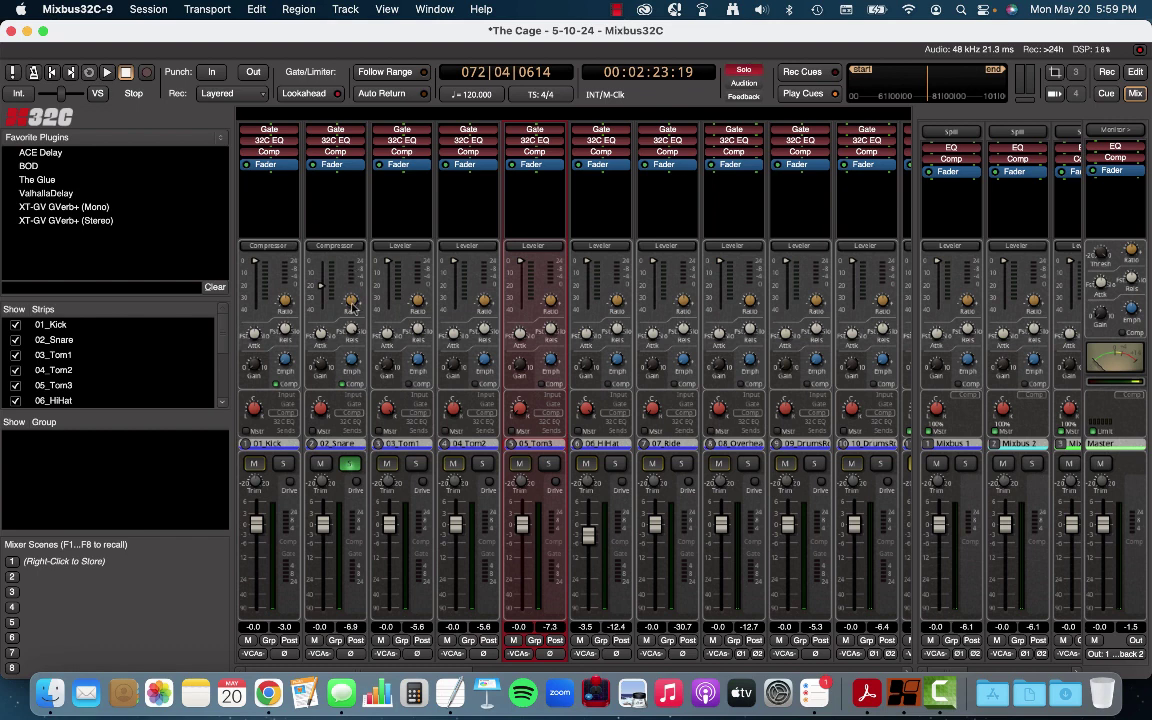
Step: Play once more, then push the snare ratio up and settle it at 10 before playing
key(space)
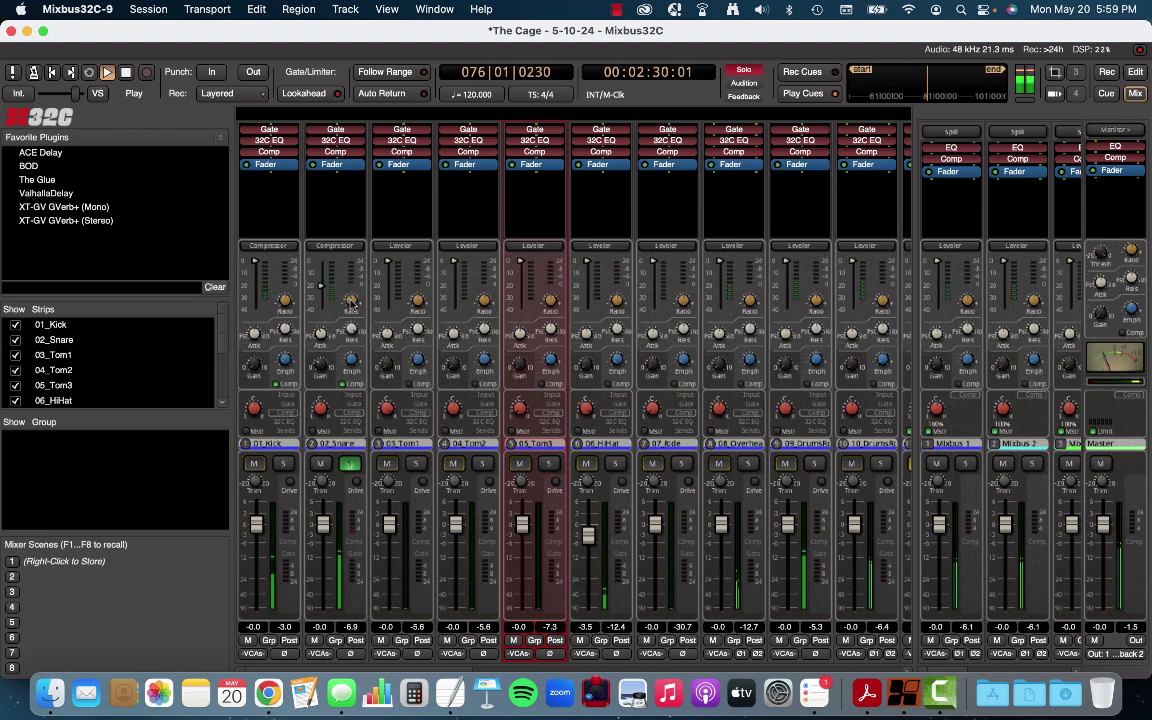
key(space)
drag(352, 291, 354, 278)
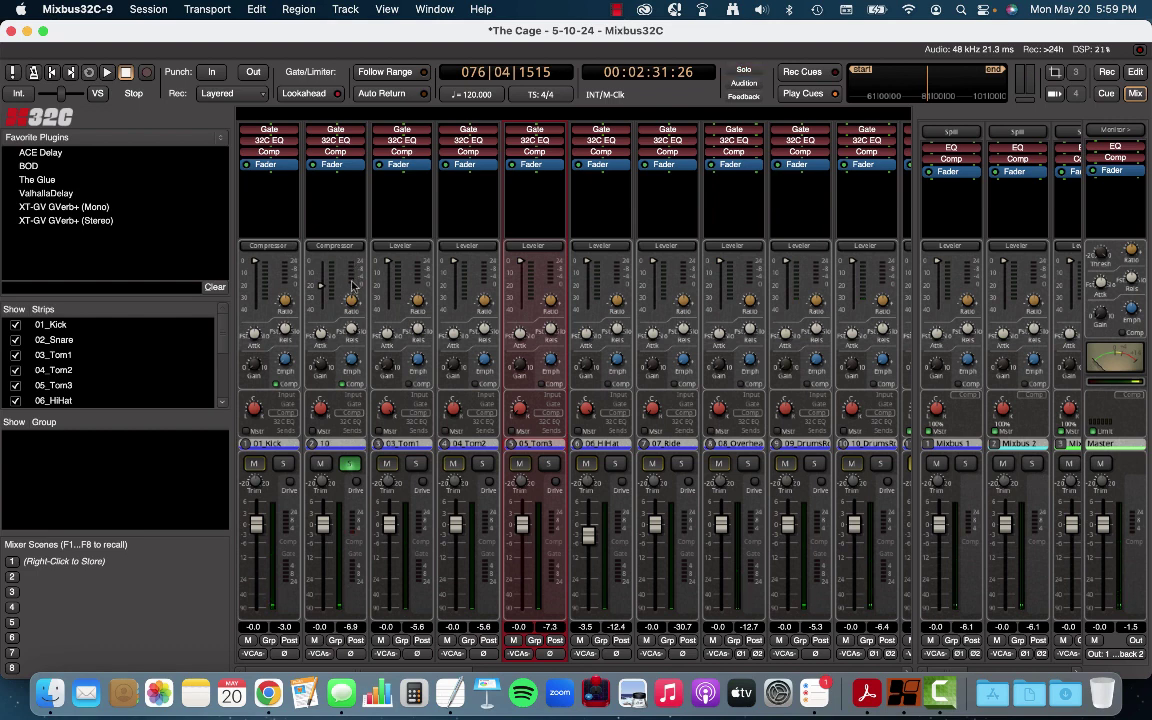
drag(352, 287, 350, 285)
key(space)
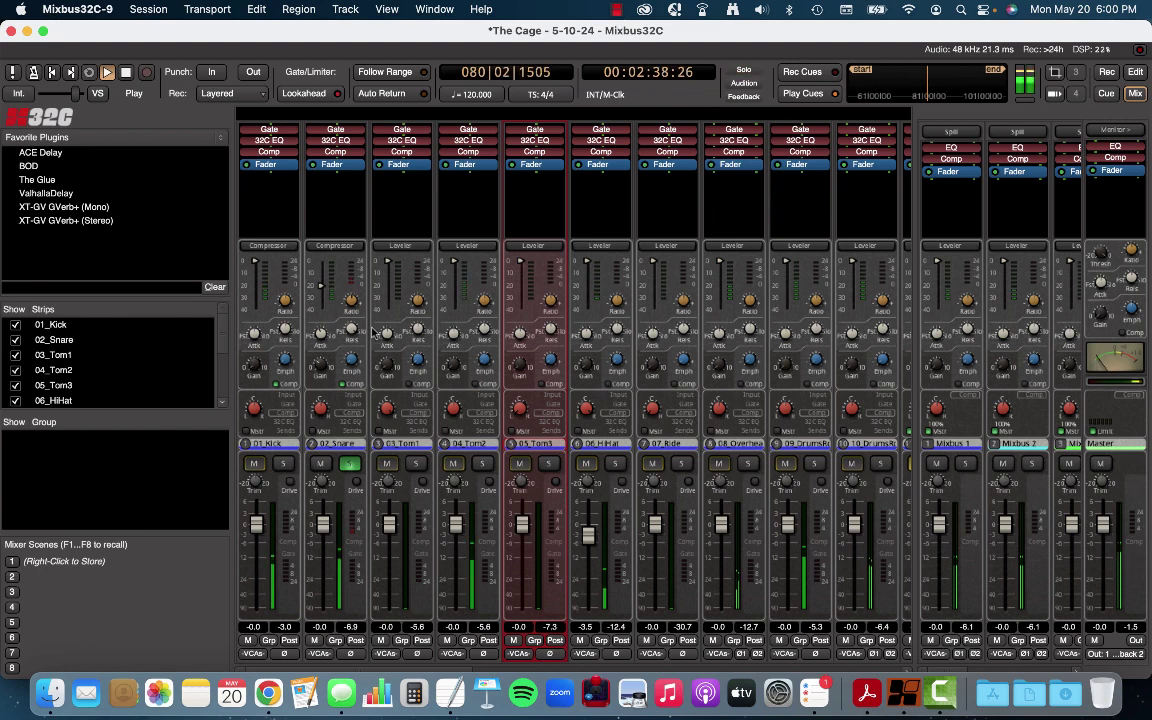
Step: Switch the snare dynamics to Limiter mode, set its knob to 7.5, and play
key(space)
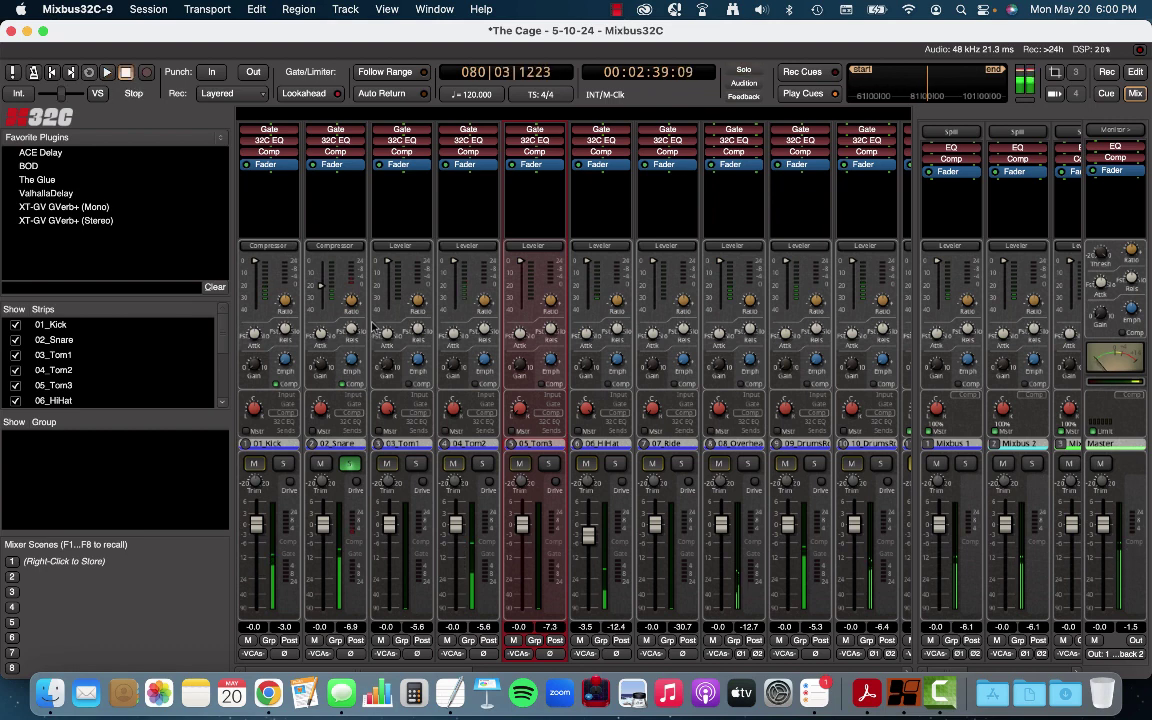
click(350, 247)
click(382, 274)
mouse_move(350, 302)
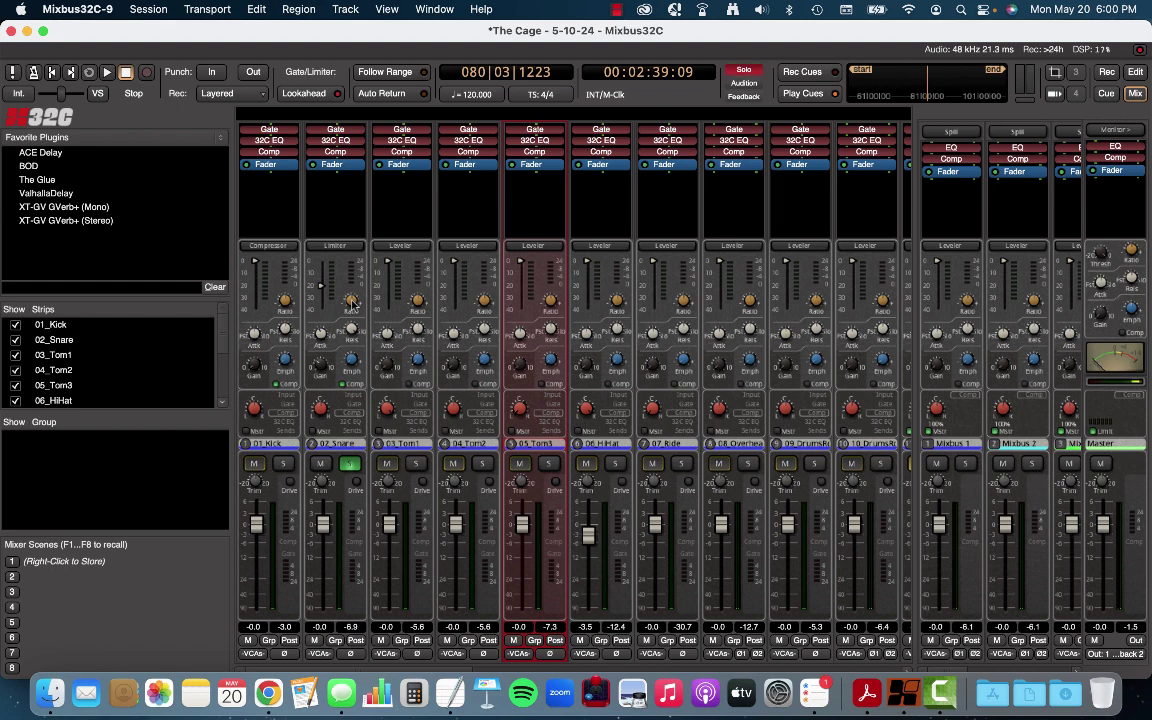
mouse_move(352, 303)
mouse_down()
mouse_move(355, 265)
mouse_move(354, 290)
mouse_up()
key(space)
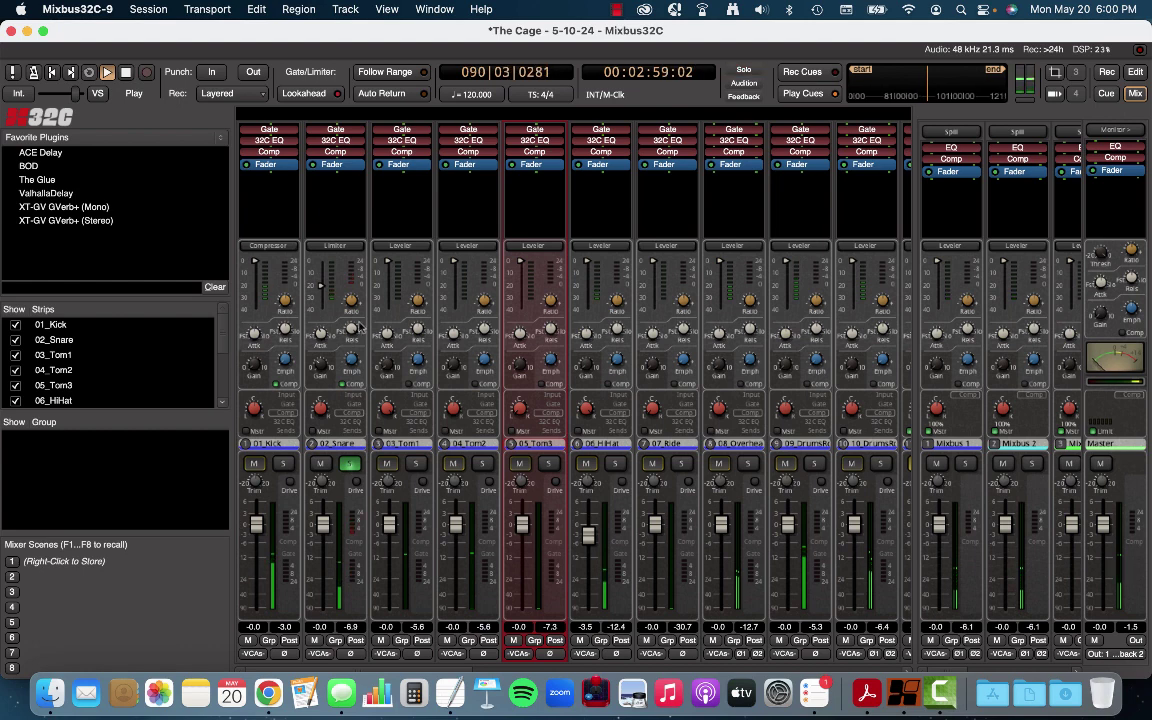
Step: Lower the snare limiter threshold to -23 dB, raise its gain to 10 dB, then stop
drag(320, 288, 316, 374)
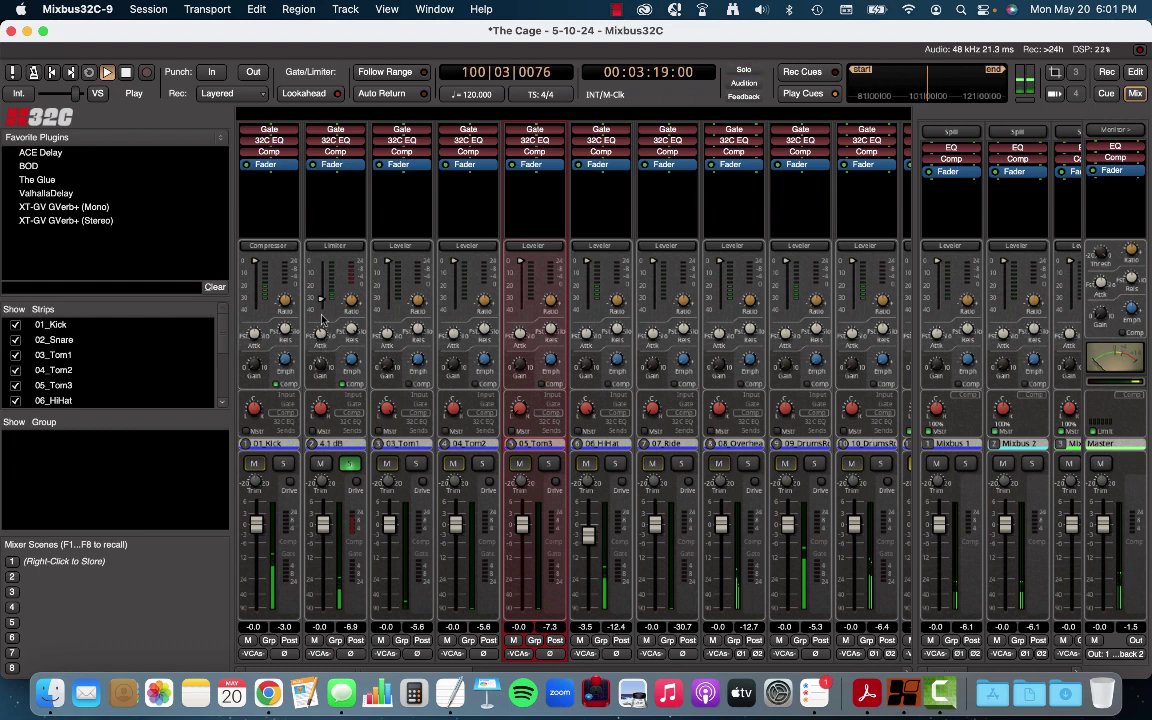
mouse_move(324, 298)
drag(324, 298, 330, 214)
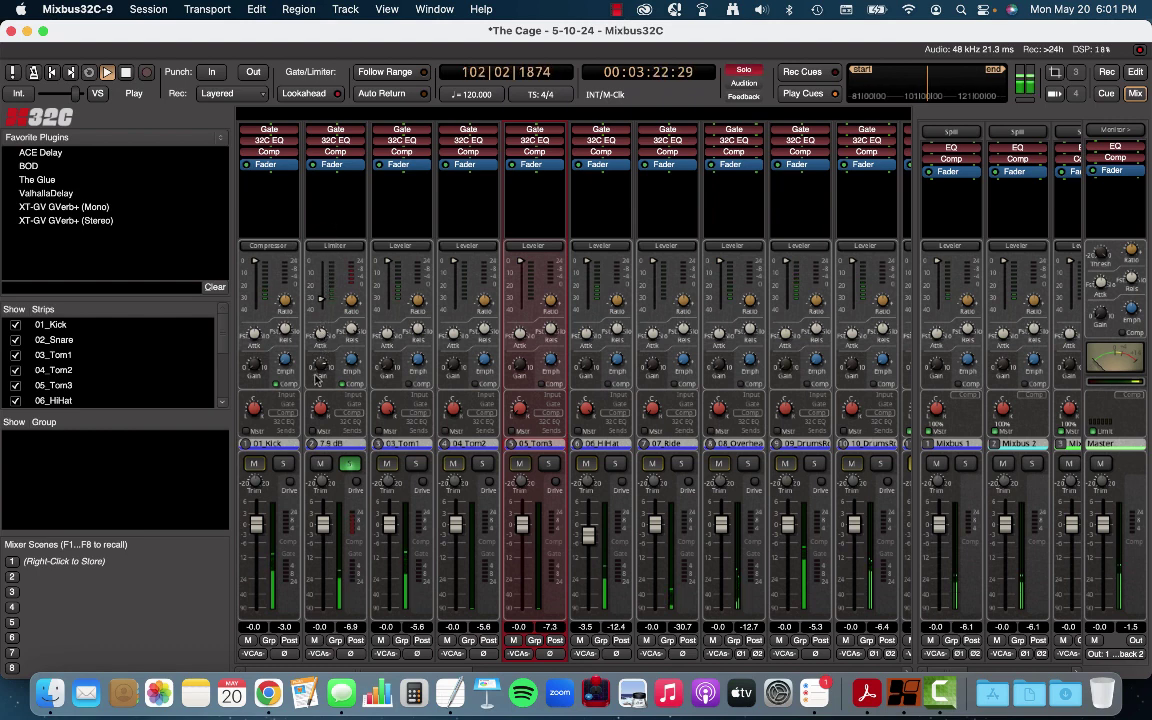
drag(320, 368, 322, 302)
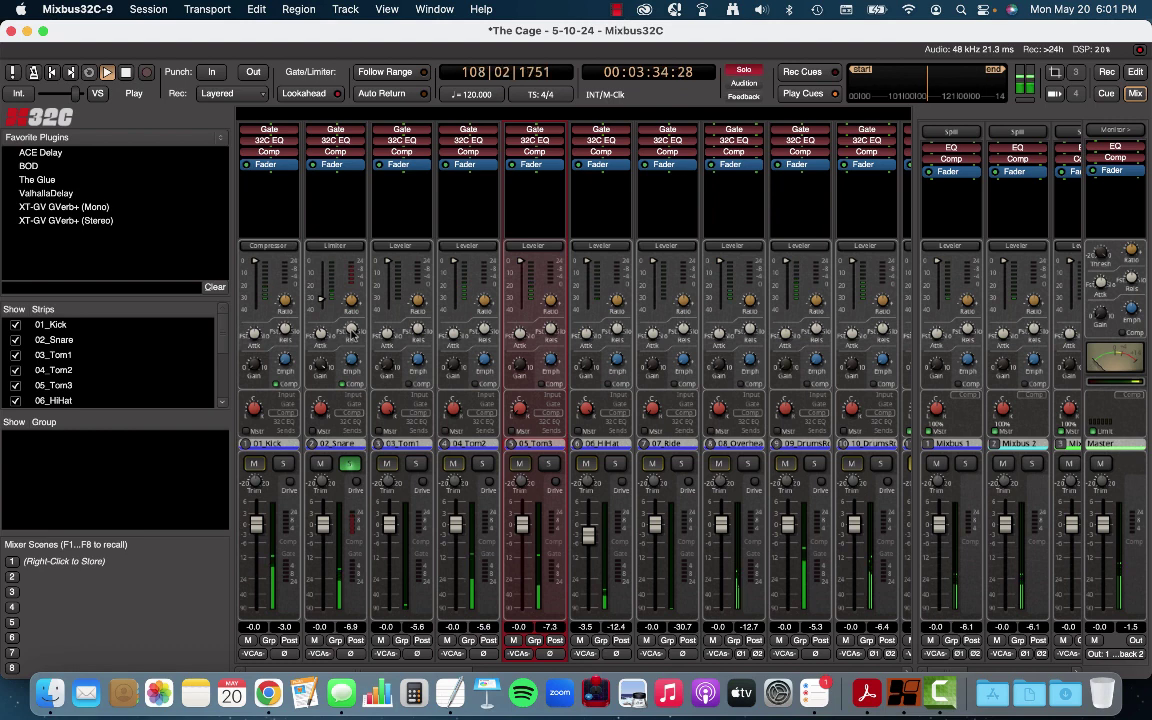
key(space)
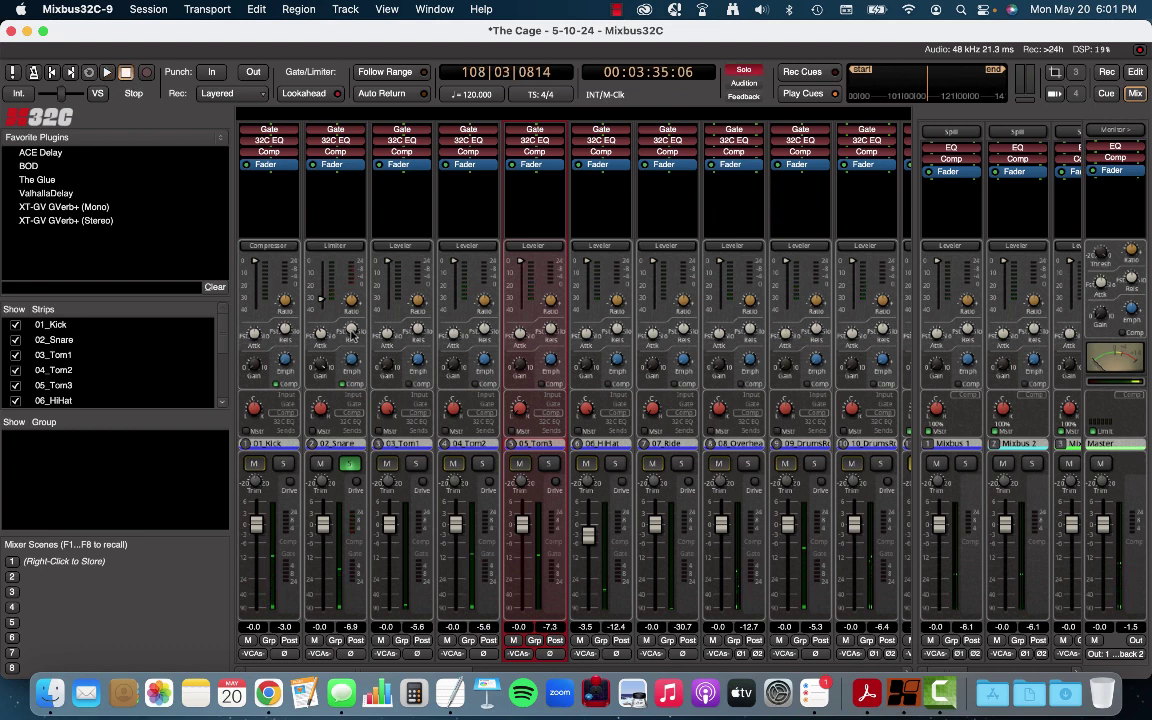
Step: Try a -15 dB snare limiter threshold, then return it to 0 dB
mouse_move(320, 302)
mouse_down()
mouse_move(323, 180)
mouse_move(301, 40)
mouse_up()
drag(352, 236, 356, 293)
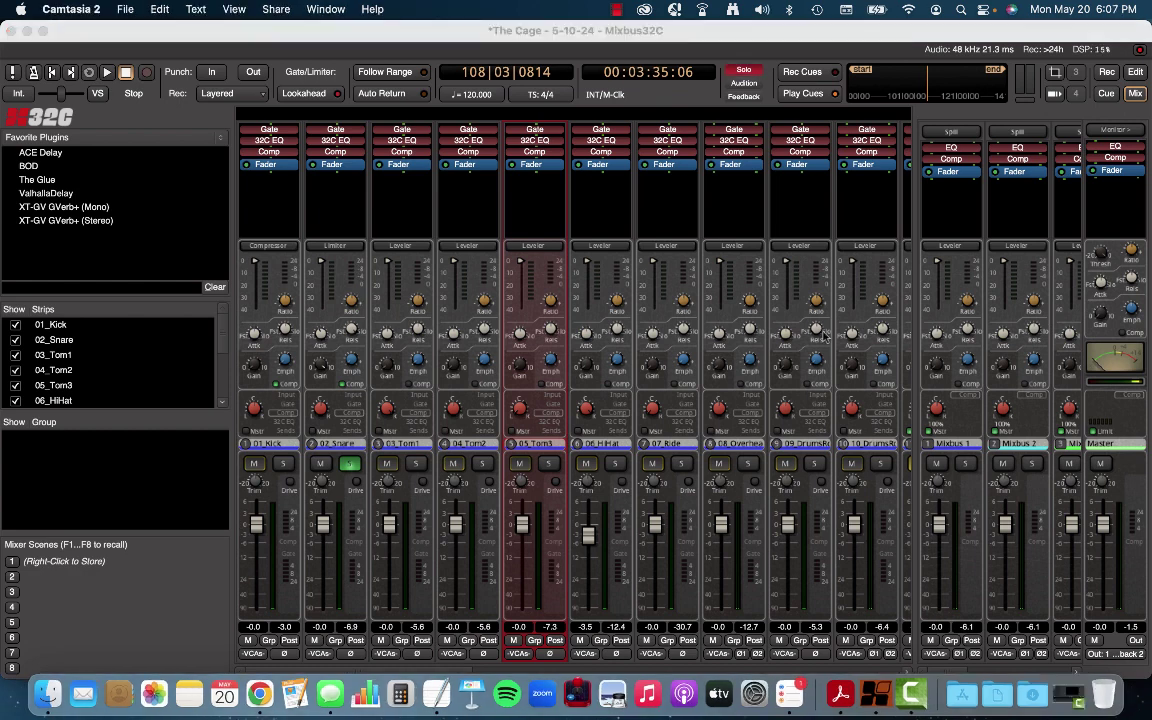